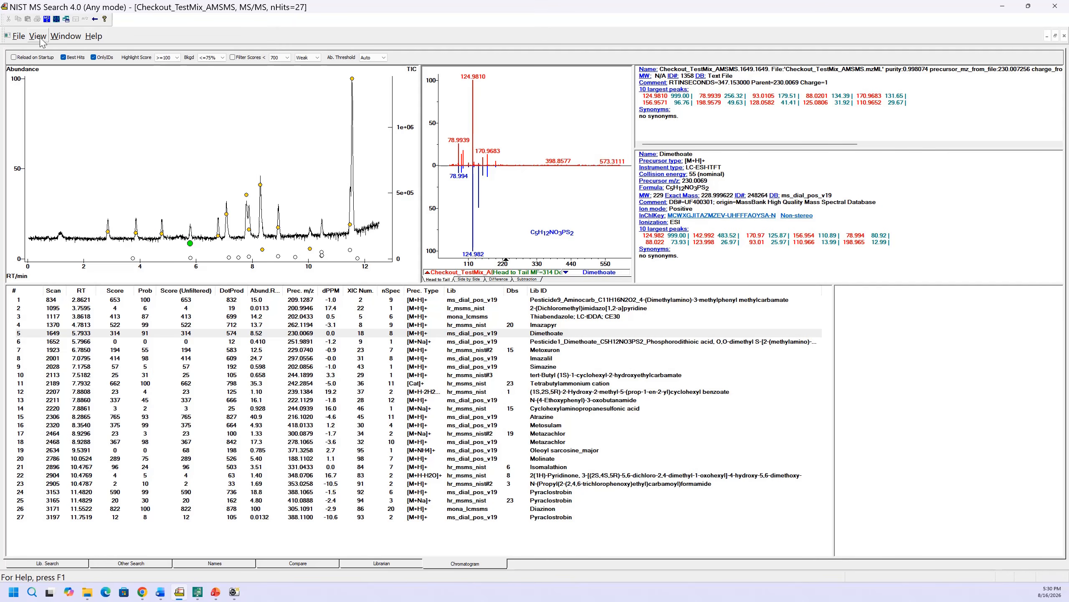
- Open the display properties of the spectrum comparison plot and close them with OK
right_click(544, 192)
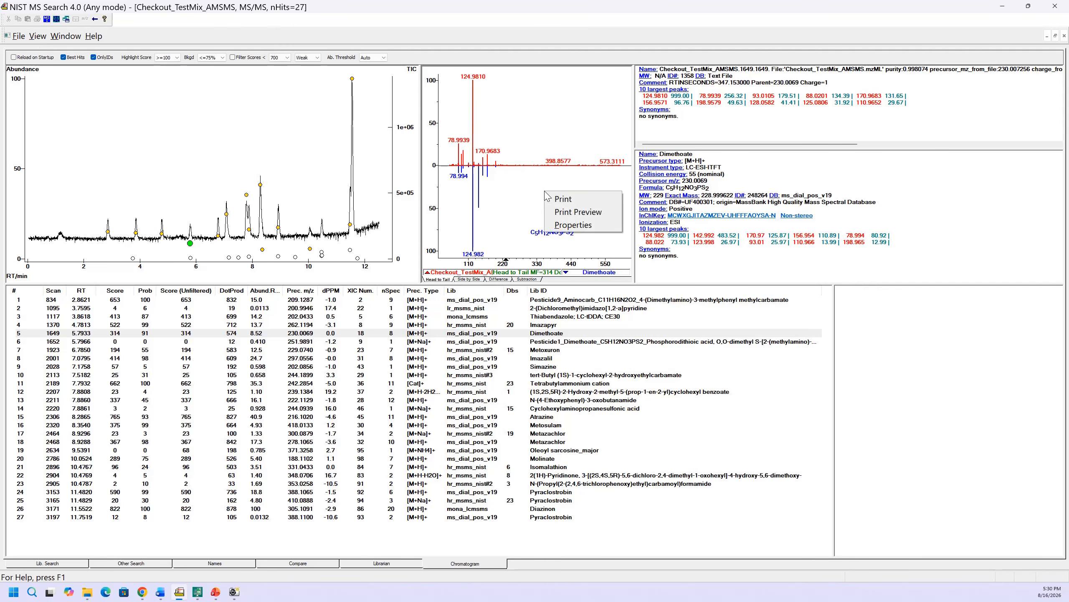
click(571, 225)
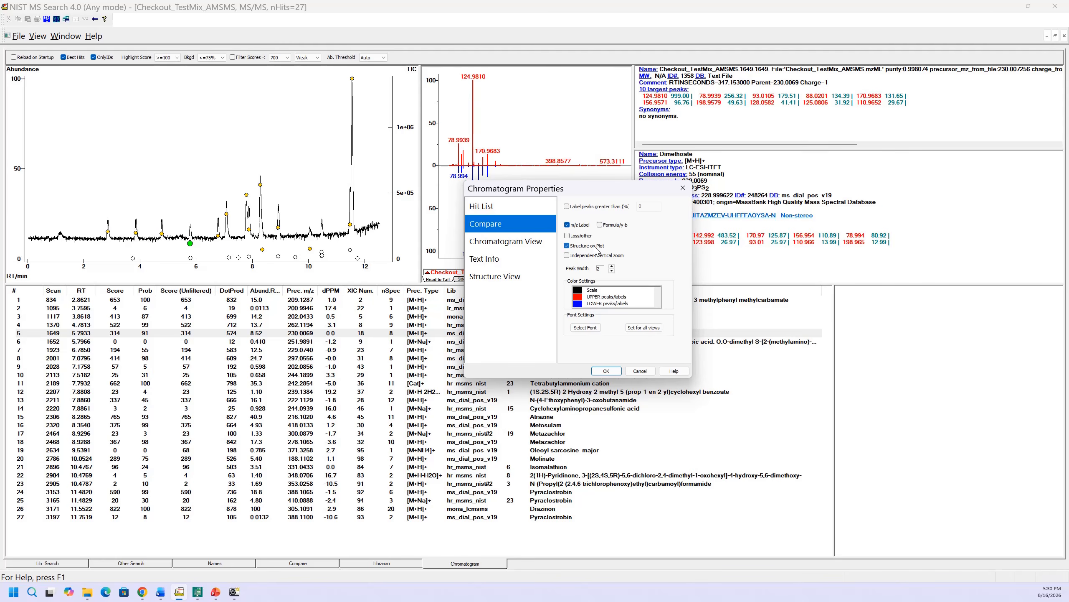
click(607, 371)
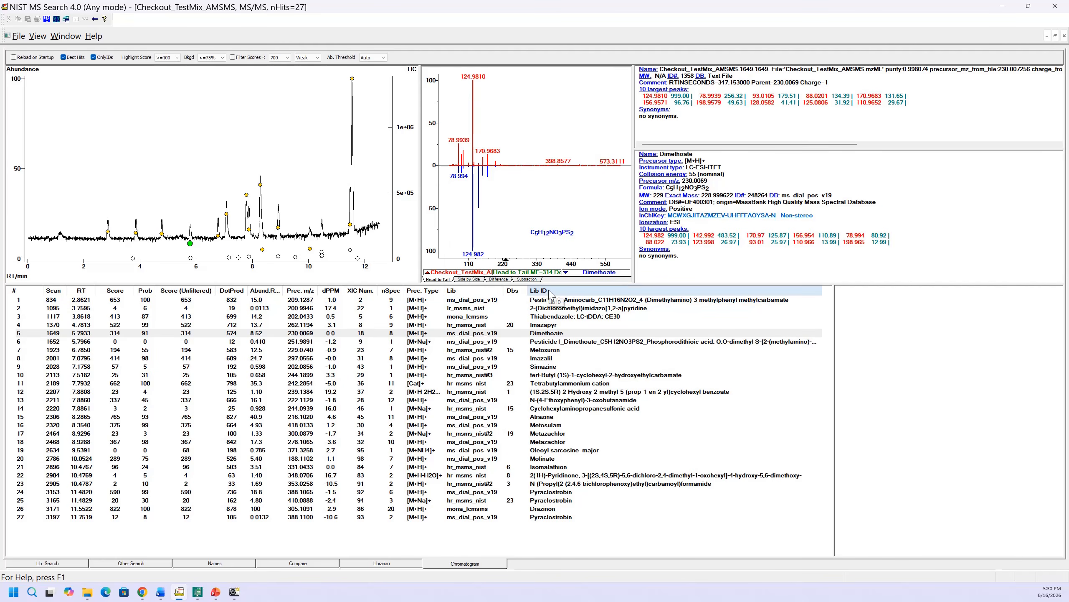
- Widen the Lib ID column slightly and open the hit list display properties, closing them without changes
mouse_move(551, 291)
mouse_down()
mouse_move(531, 291)
mouse_move(557, 291)
mouse_up()
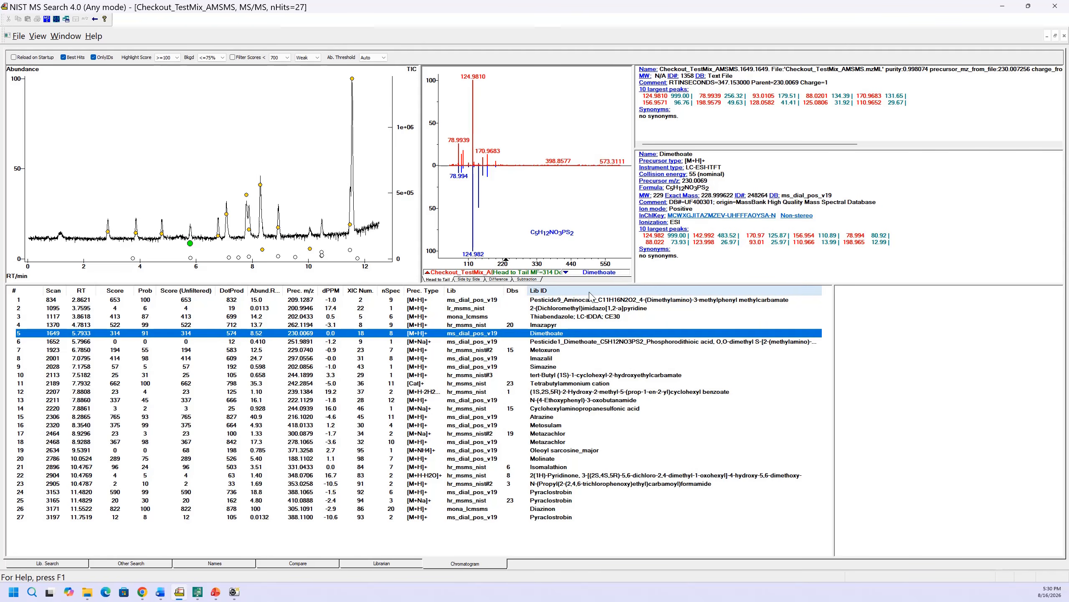
right_click(591, 296)
click(612, 390)
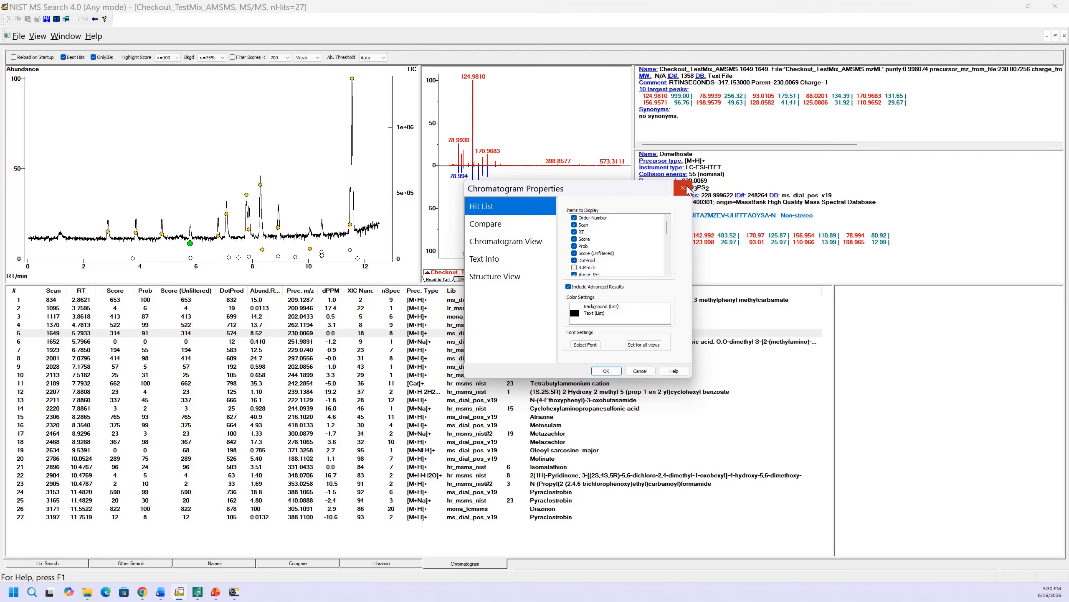
click(683, 188)
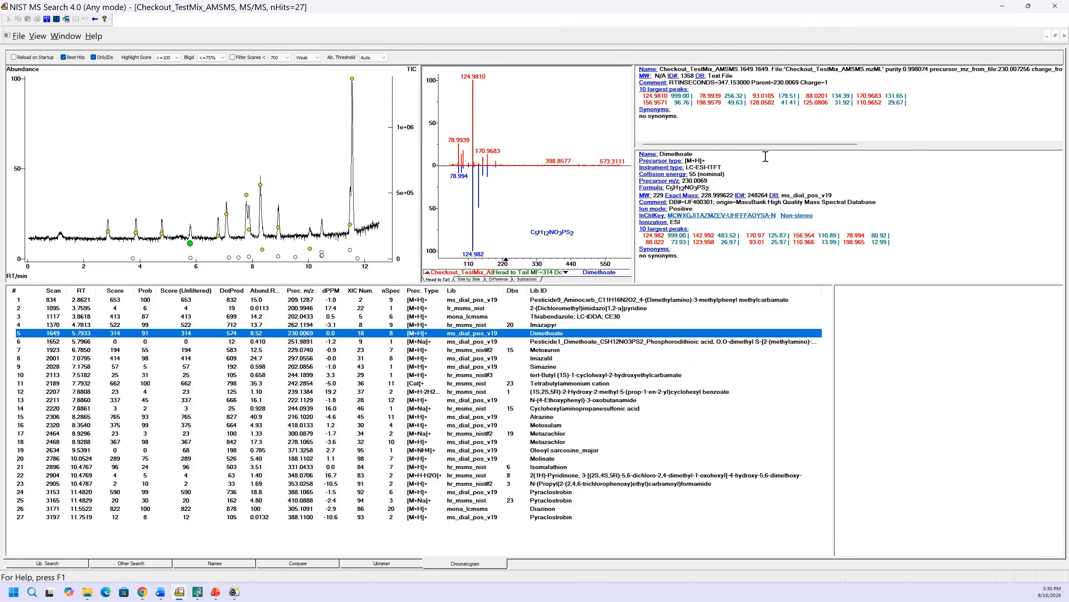
- Start analyzing an MS/MS input file and review the included libraries in the library selection
click(19, 37)
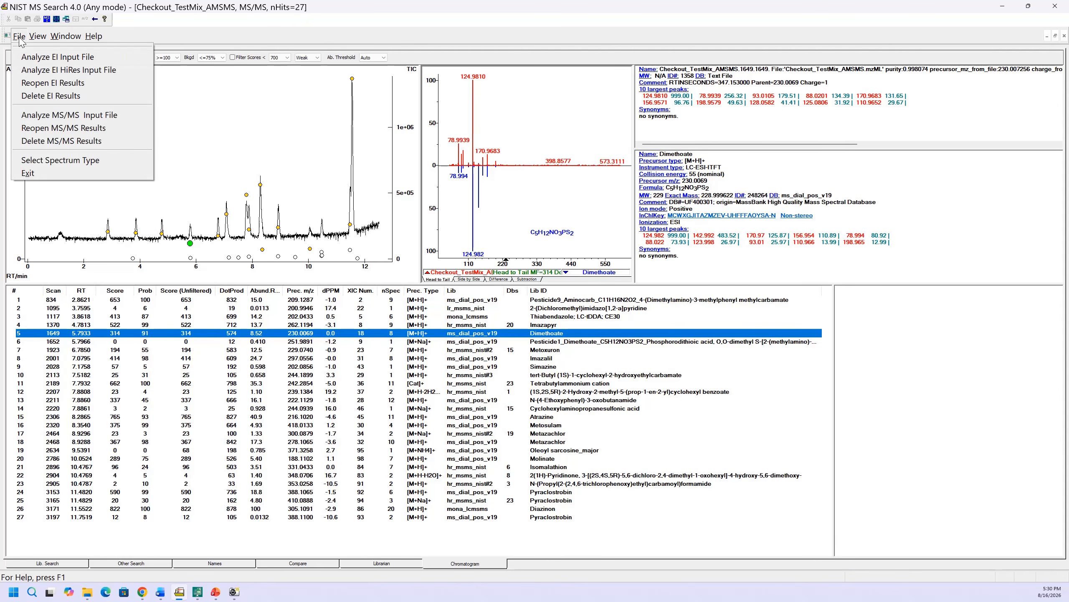
click(55, 115)
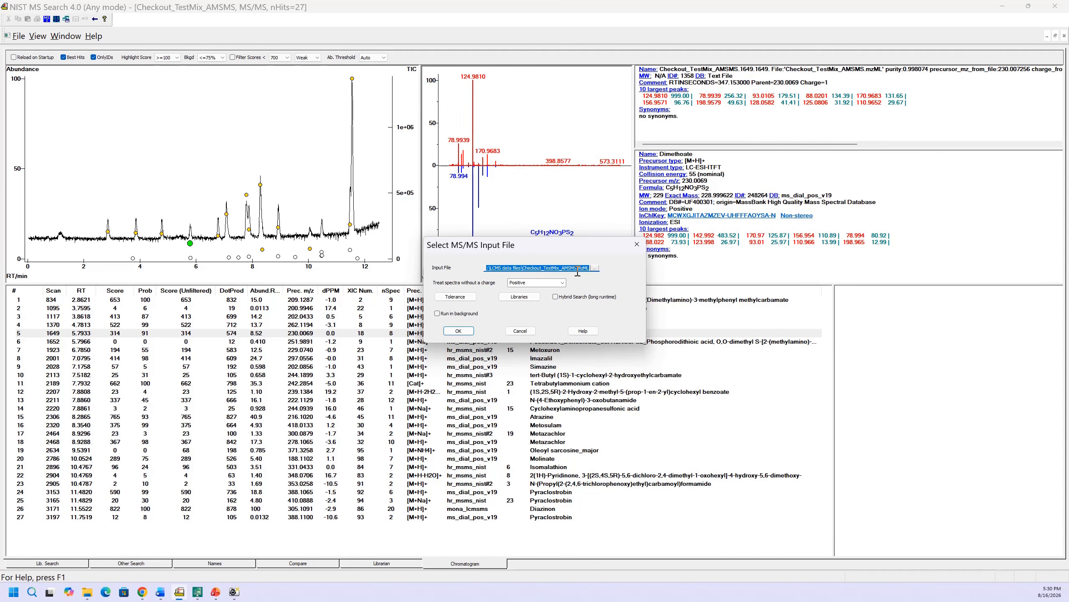
click(512, 297)
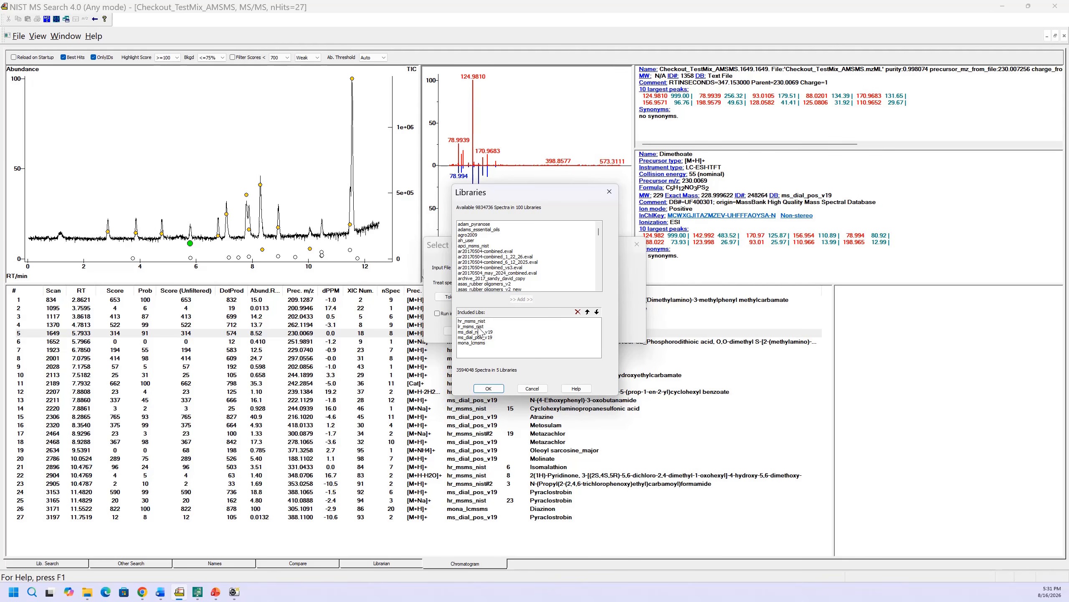
click(475, 332)
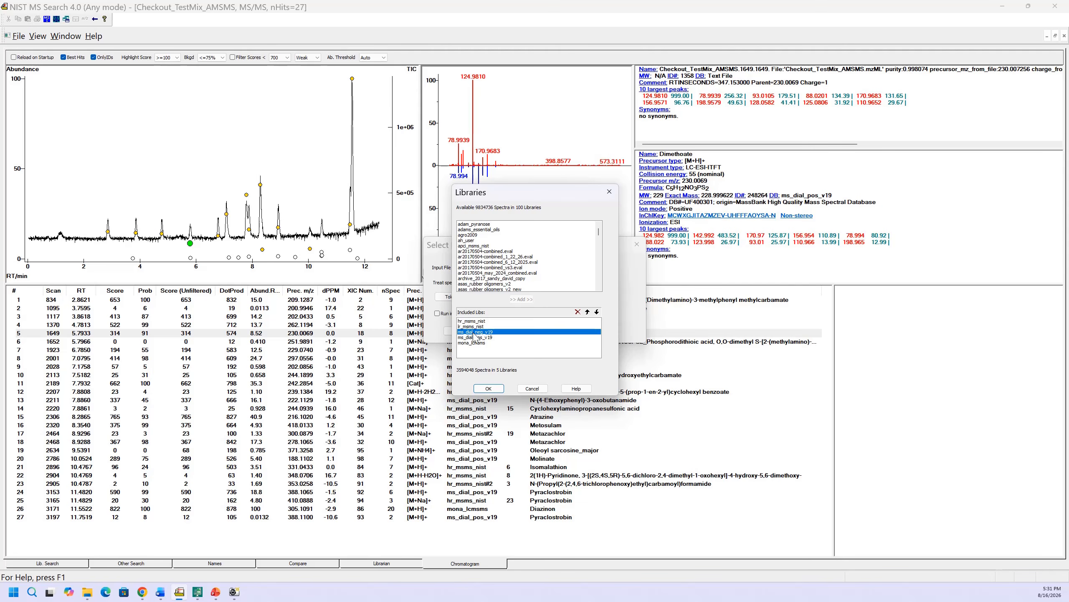
click(476, 337)
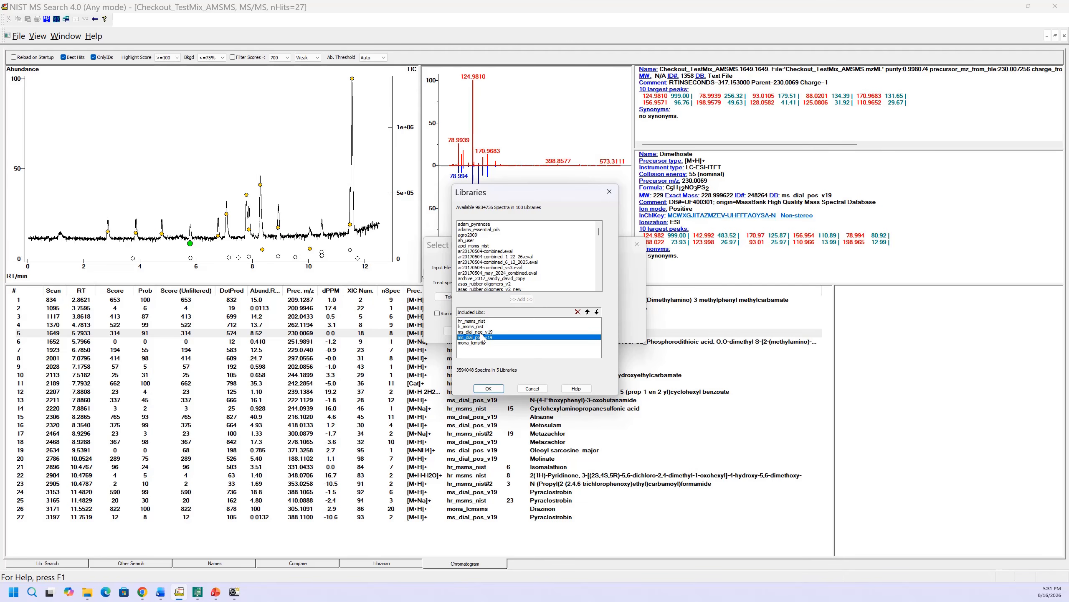
click(478, 342)
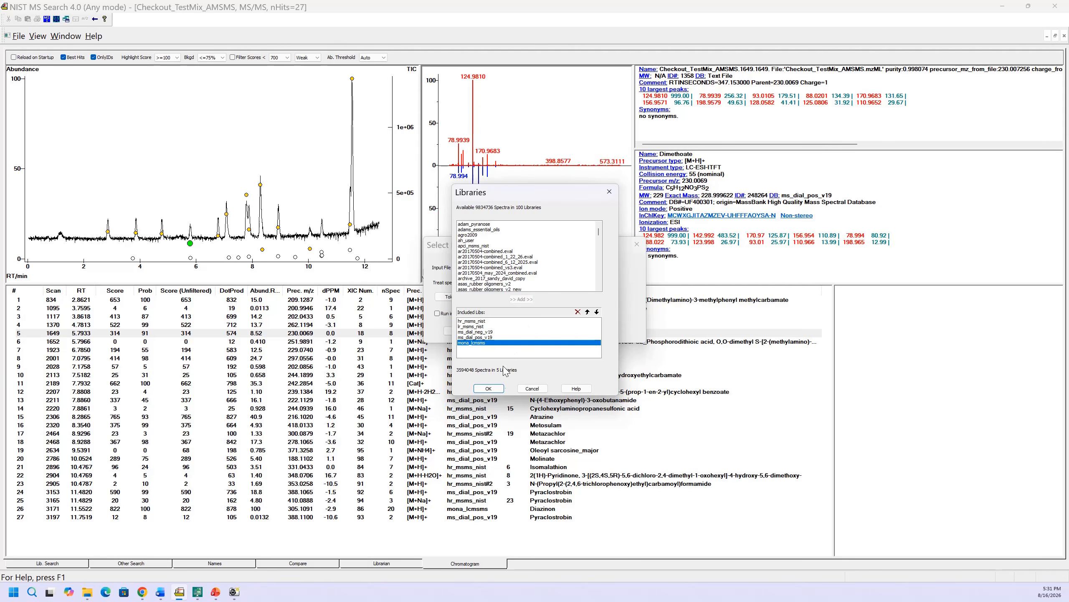
click(490, 388)
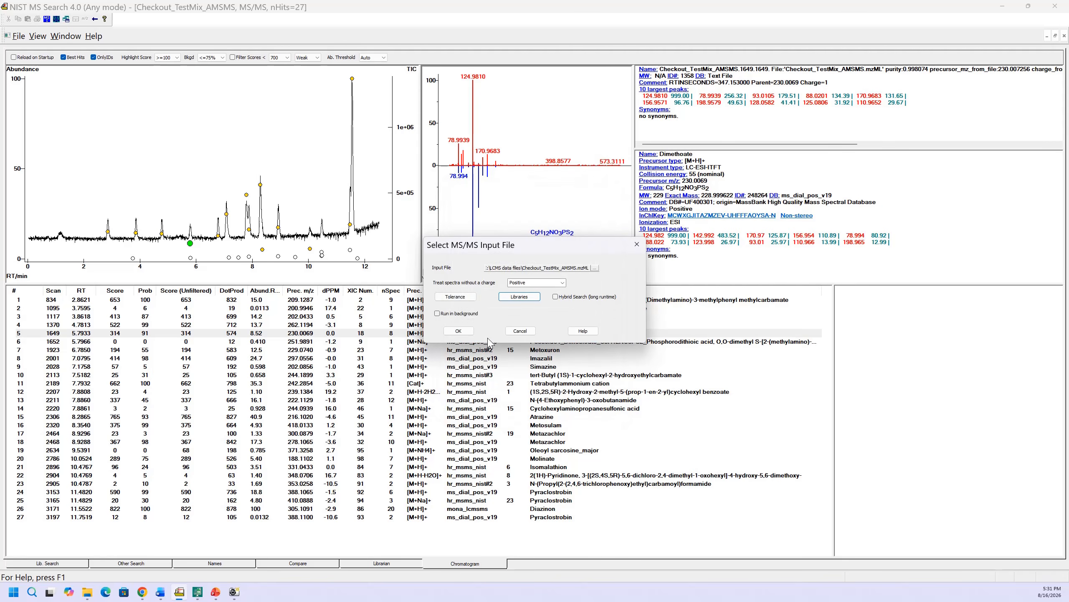
- Review the m/z tolerance settings, then cancel the MS/MS input file analysis
click(459, 297)
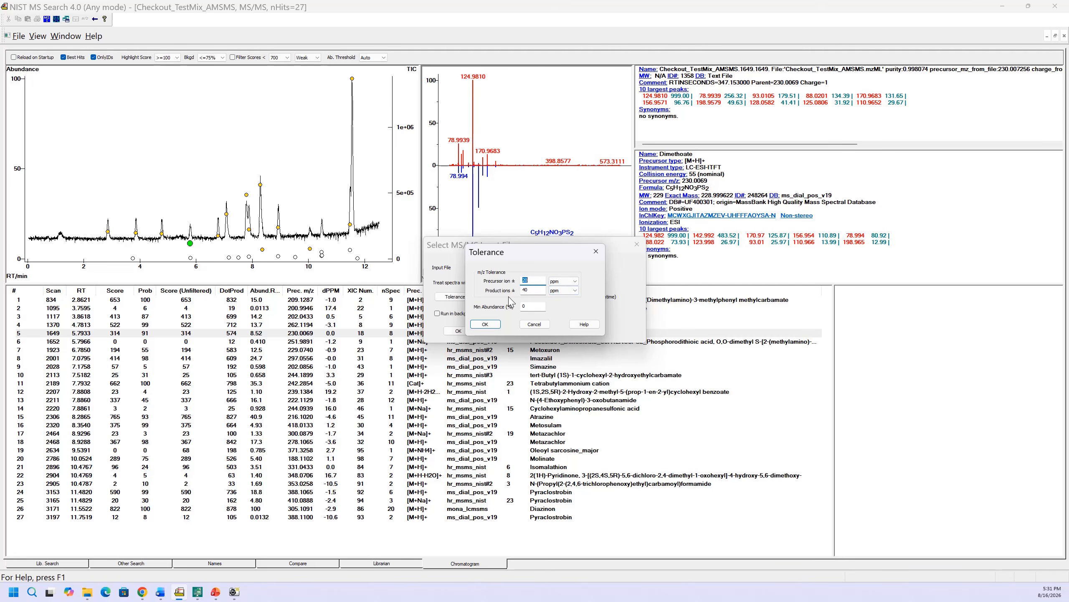
click(485, 323)
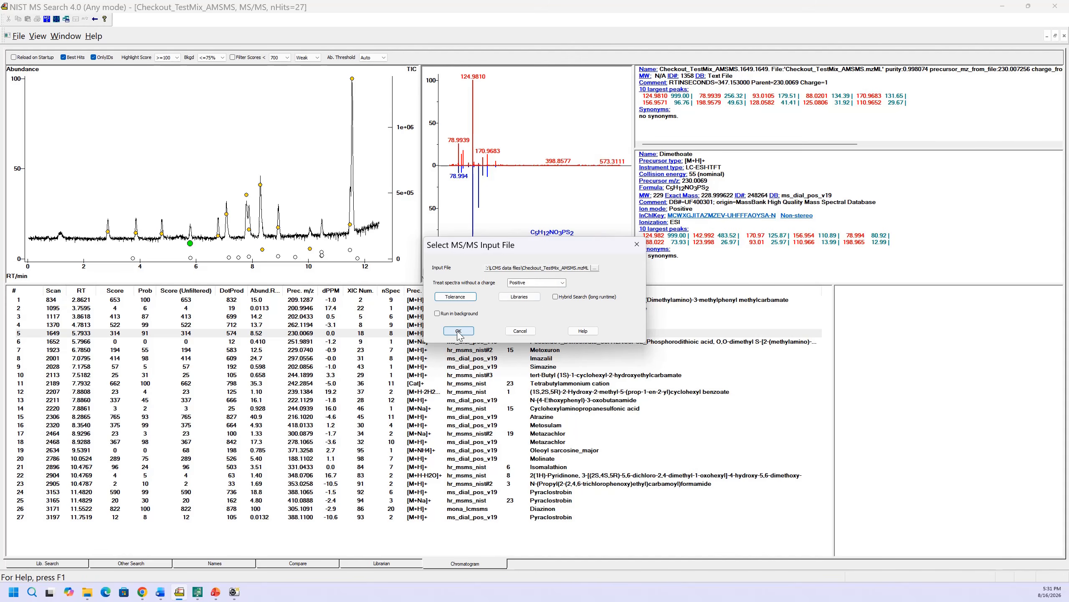
click(521, 331)
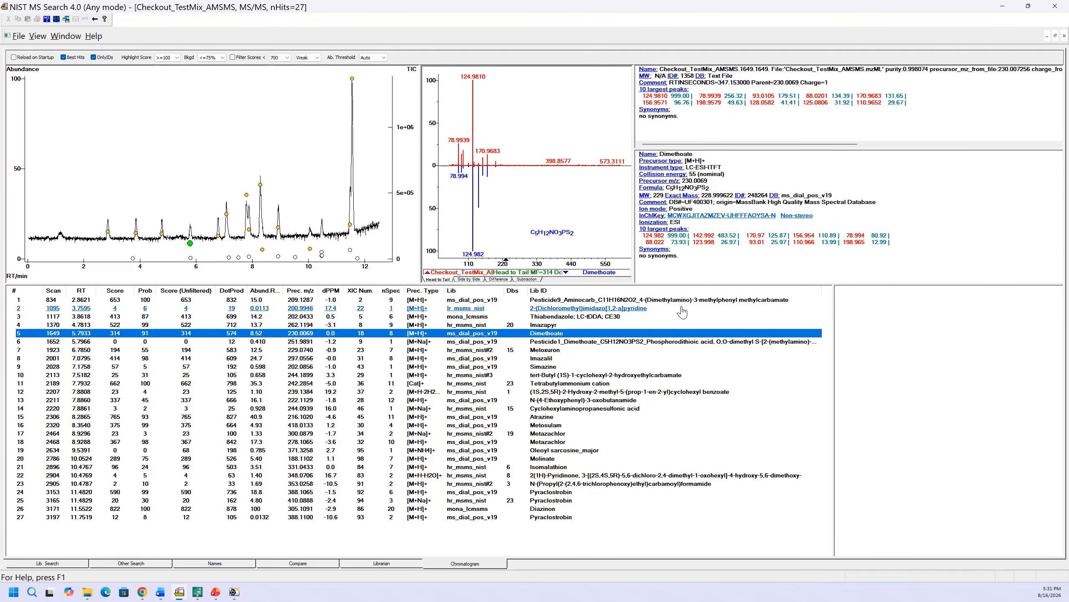
- Select the Dimethoate hit at its chromatogram peak and run a library search on it
click(472, 300)
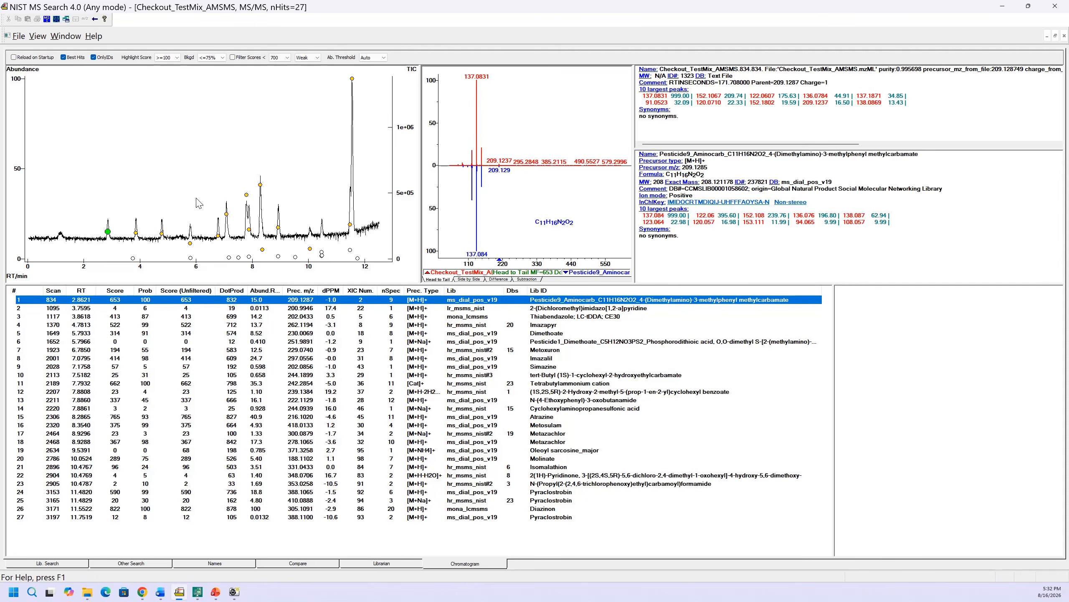
click(190, 244)
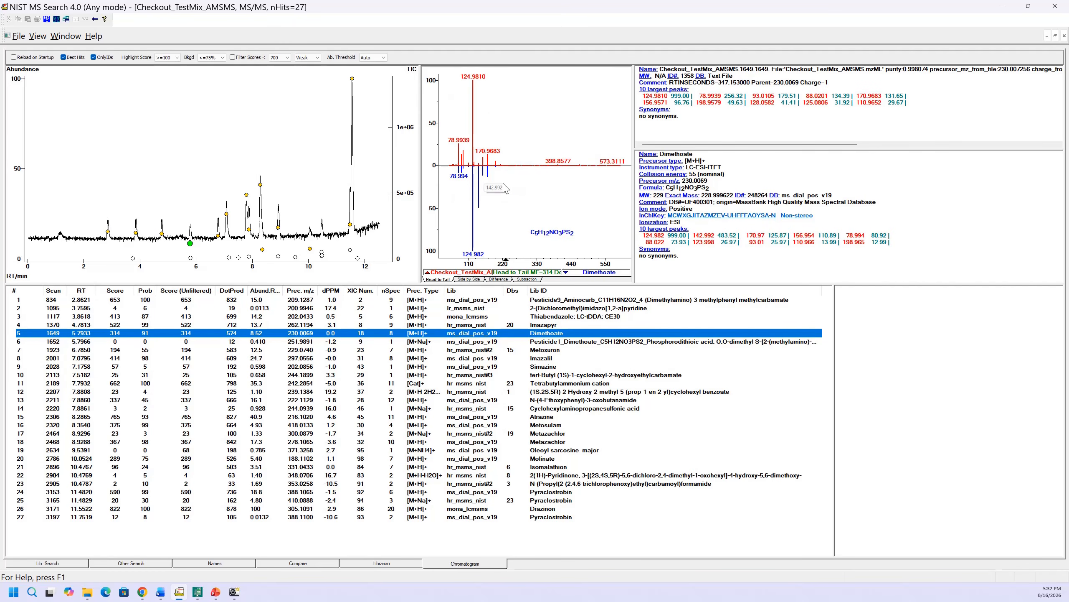
right_click(465, 336)
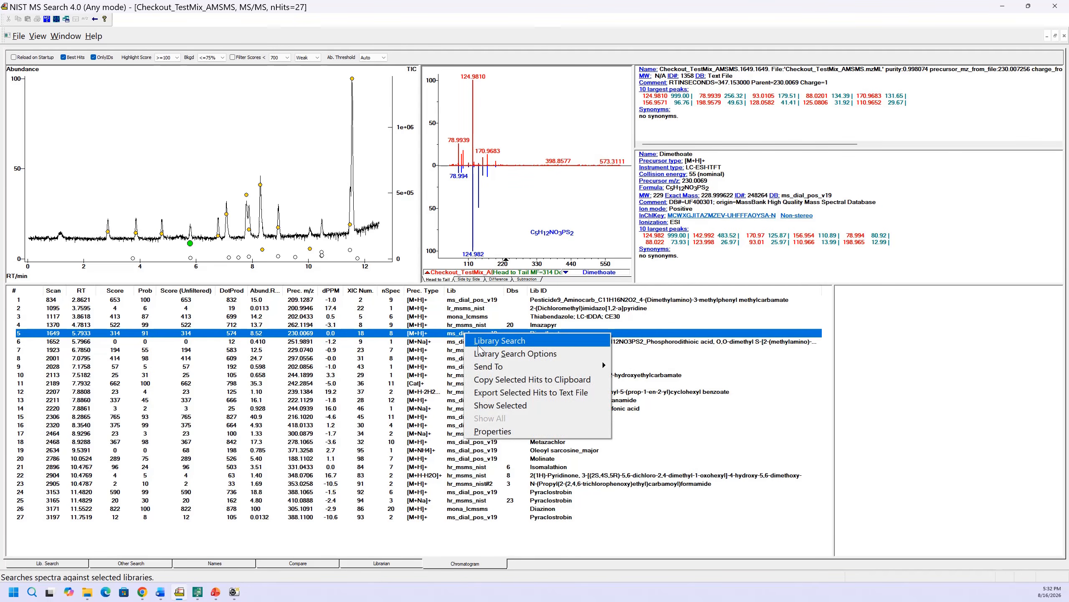
click(479, 345)
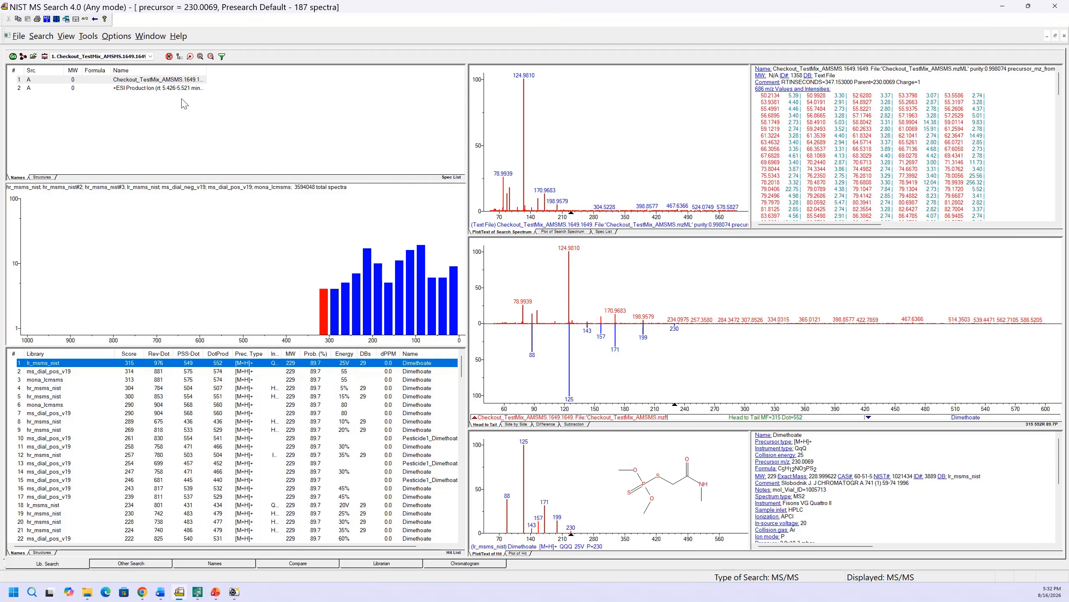
- Open the library search options and review the search type and in-spectrum precursor settings
click(45, 57)
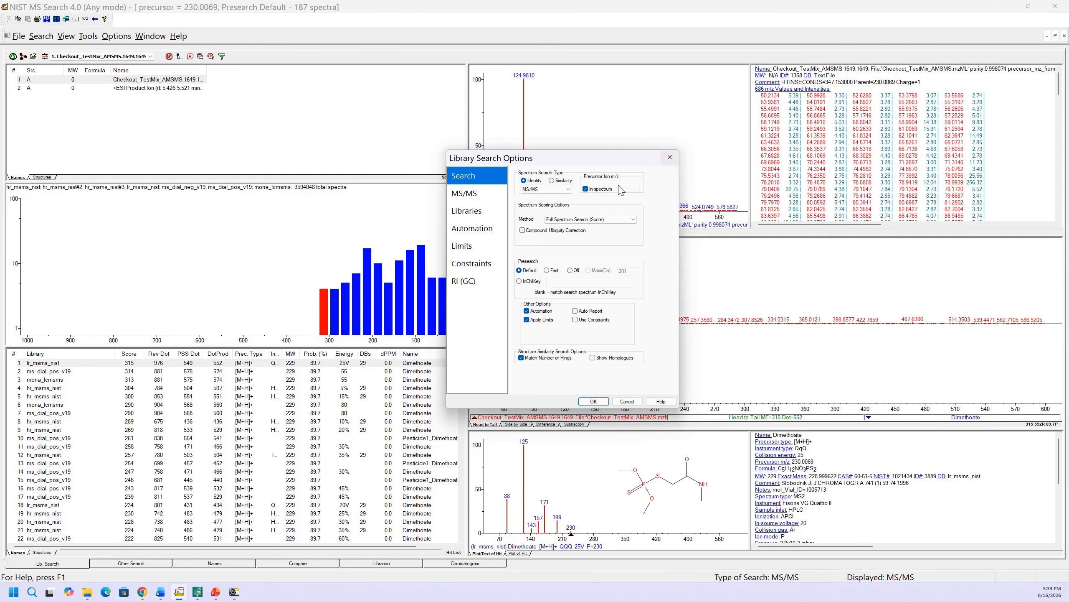
click(585, 188)
click(586, 189)
click(586, 189)
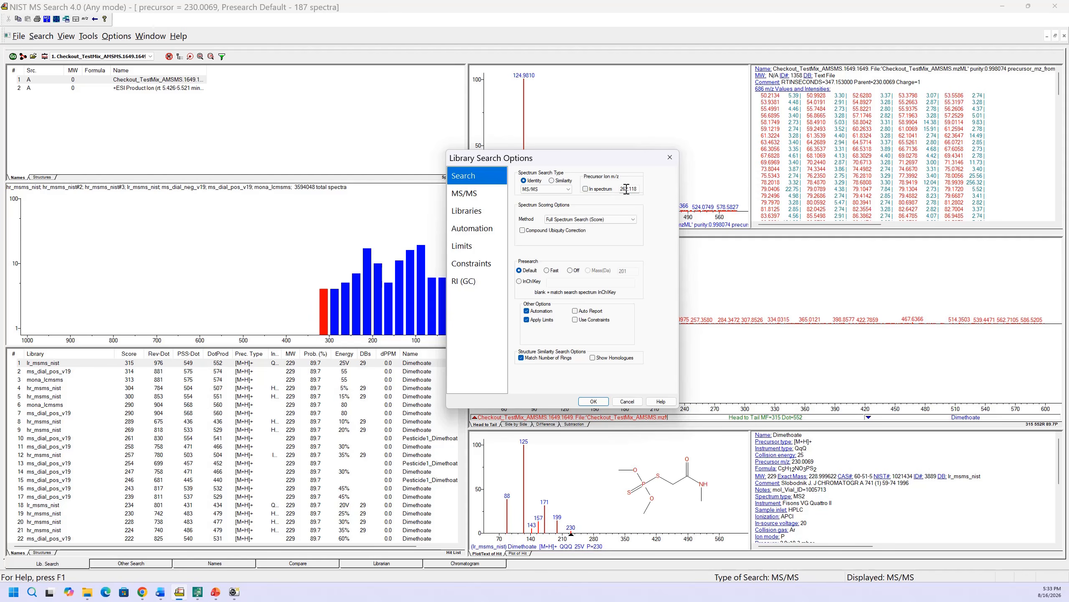
click(584, 189)
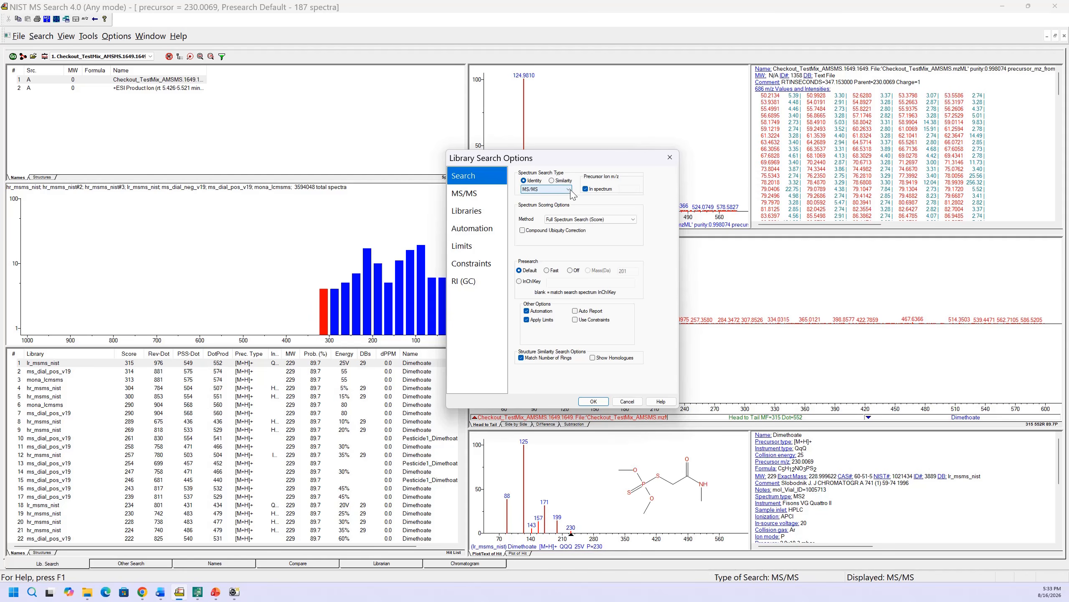
click(570, 190)
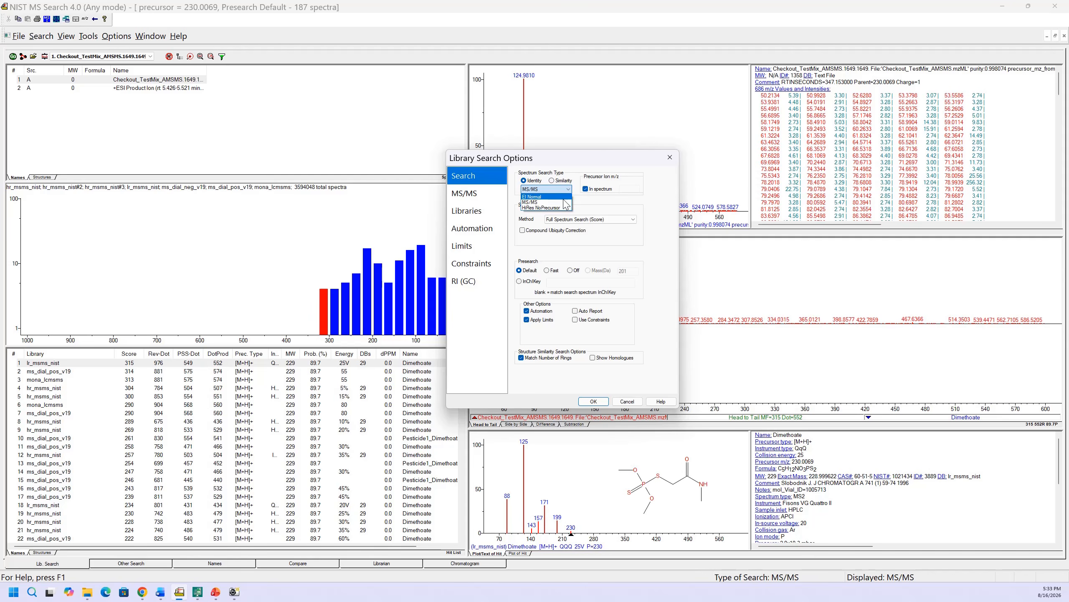
click(558, 203)
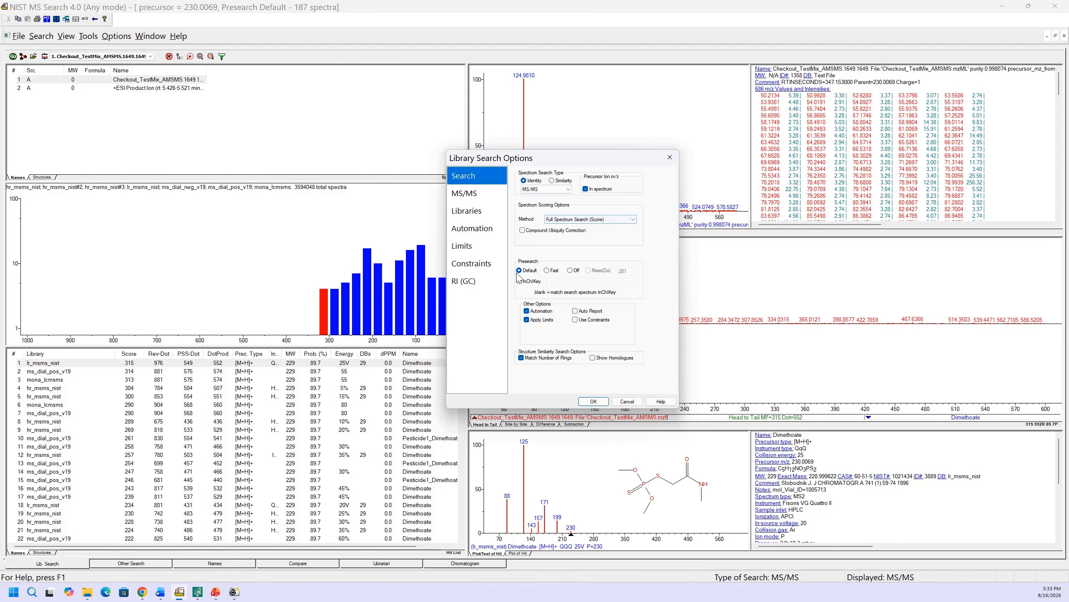
click(467, 194)
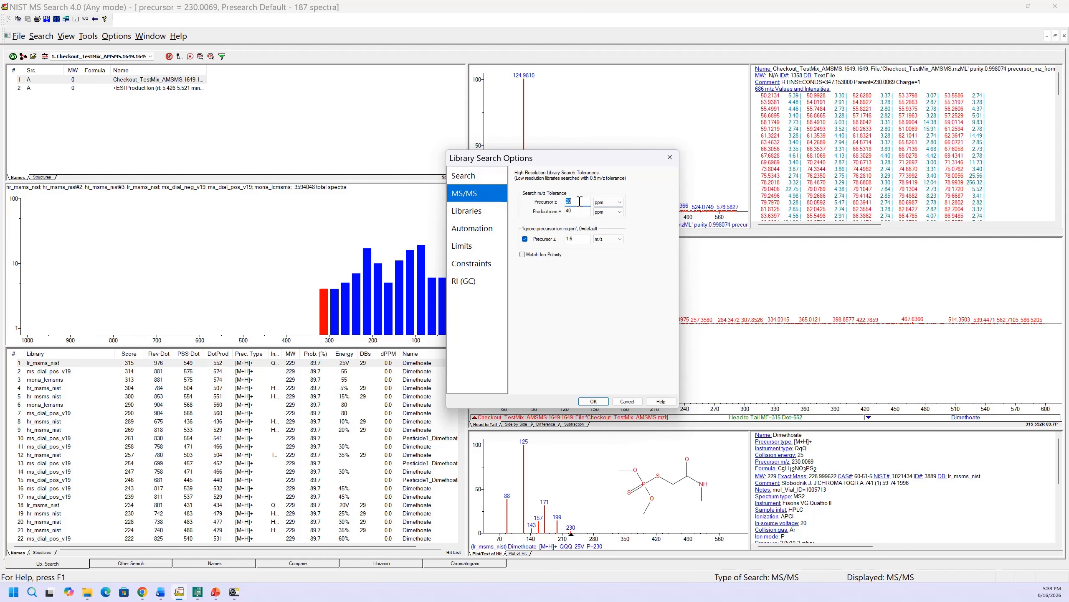
- Review the MS/MS tolerances, library list with spectrum versus structure search, and automation options, then close with OK
click(486, 212)
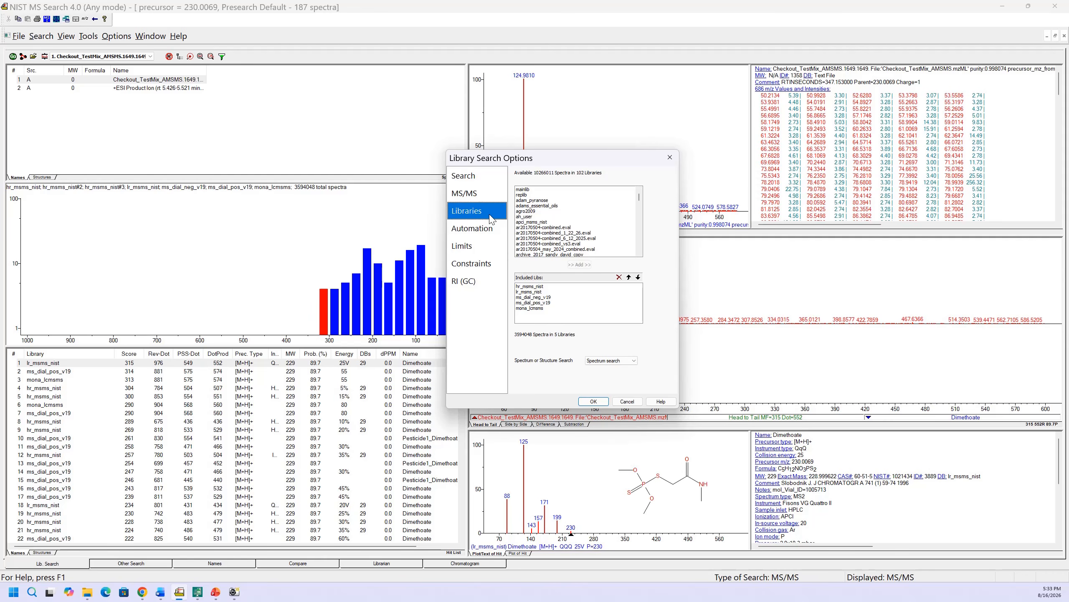
click(632, 362)
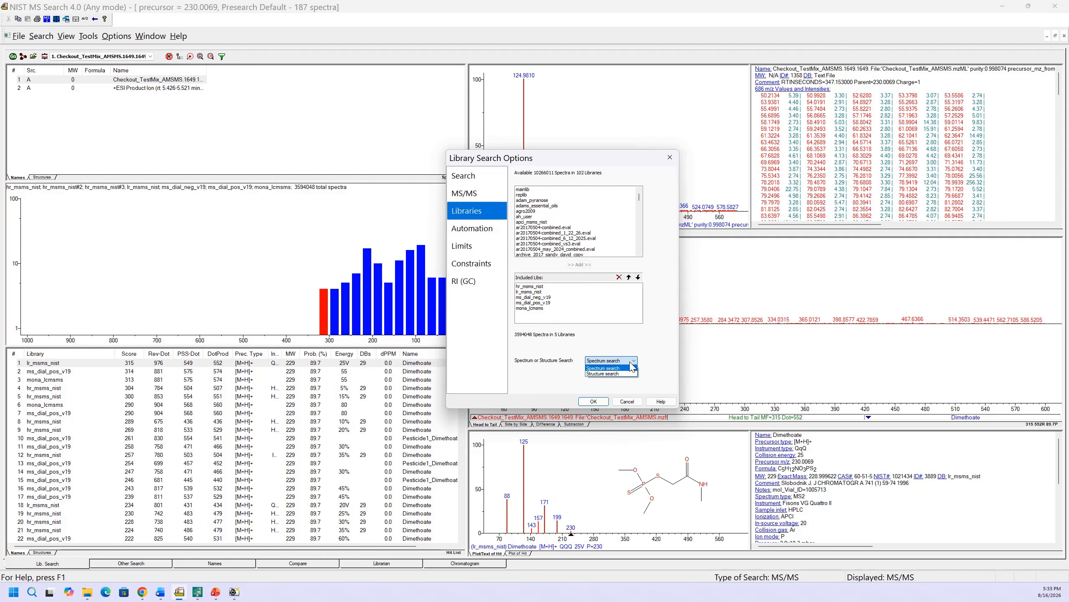
click(628, 373)
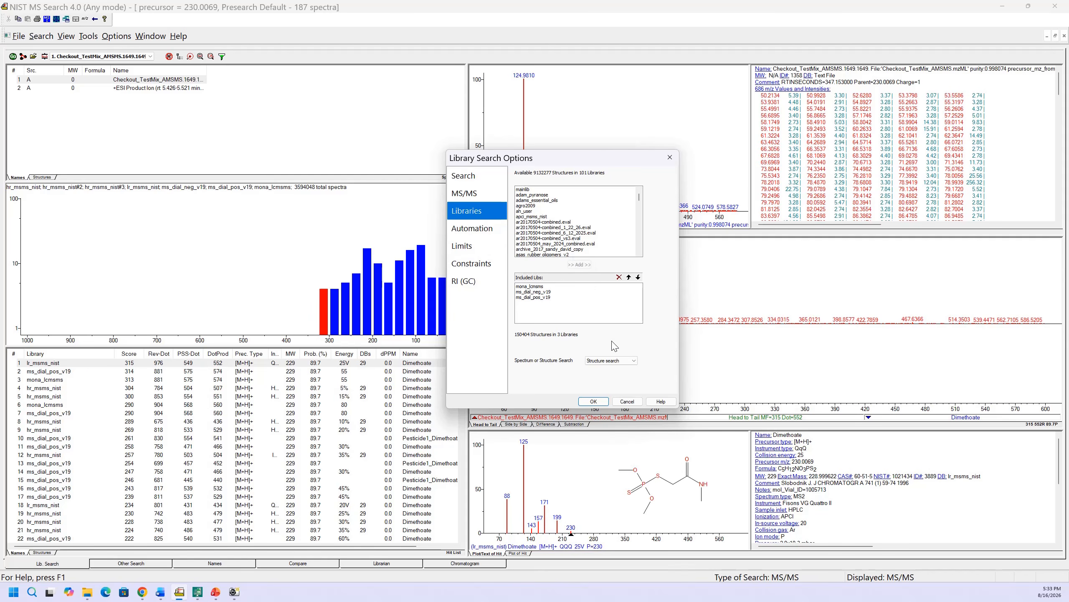
click(629, 360)
click(622, 369)
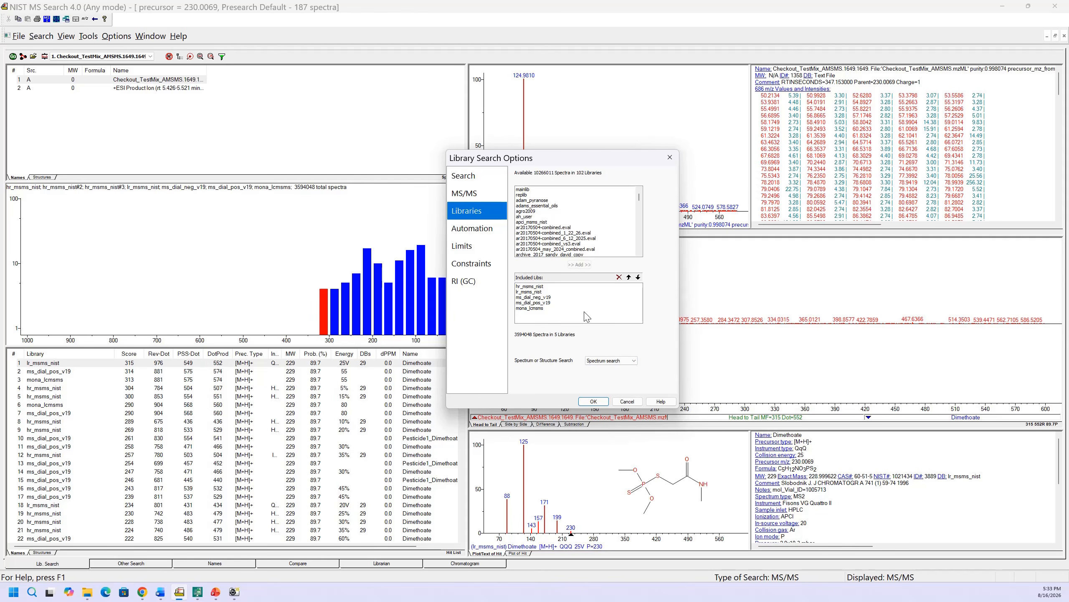
click(474, 228)
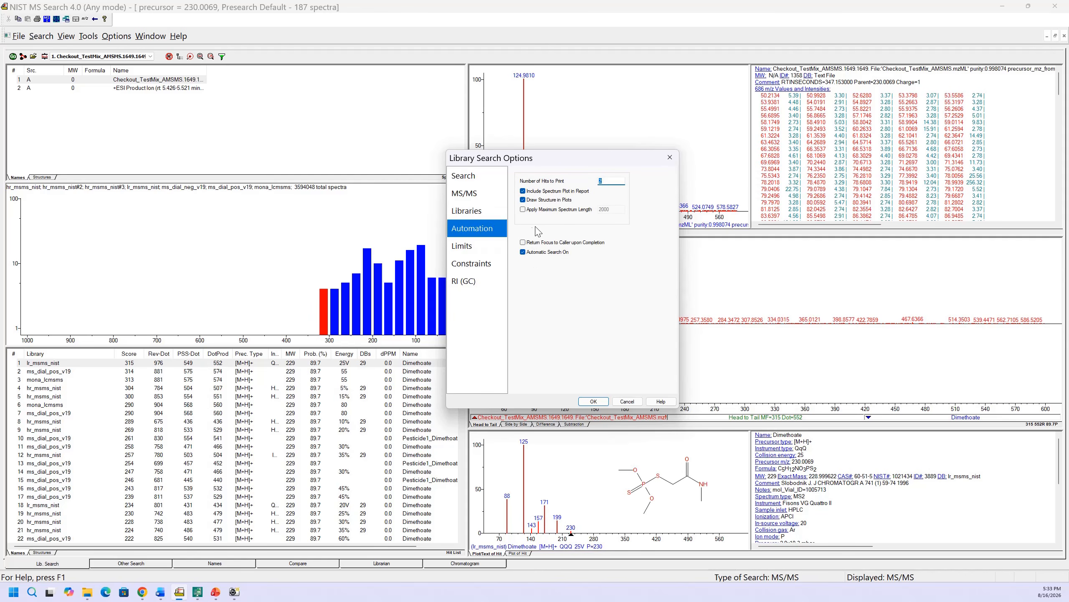
click(593, 403)
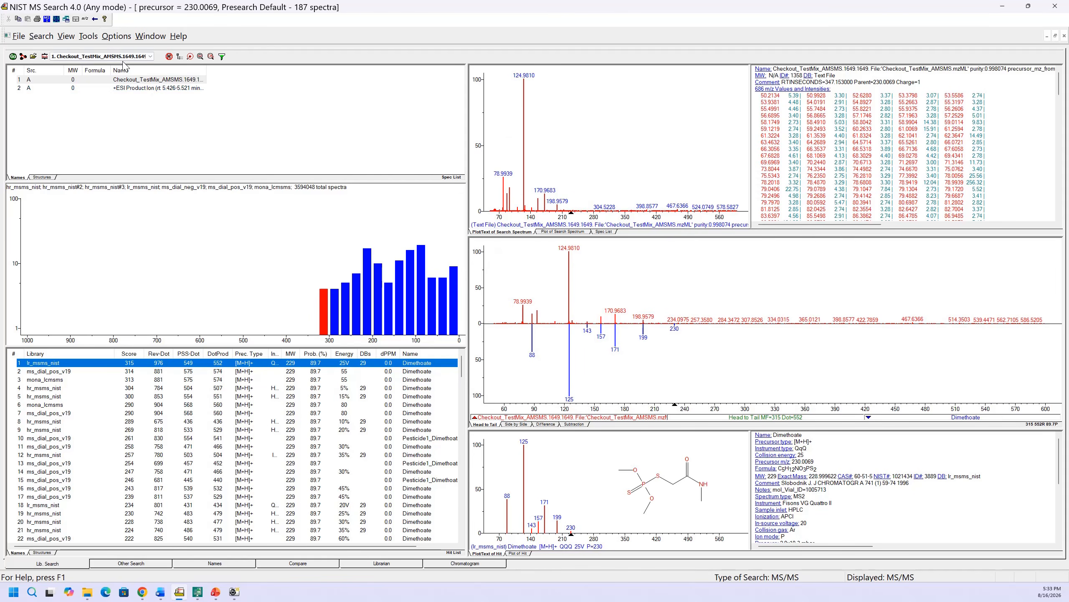
- Open the spectrum import options and close them without changes
click(120, 38)
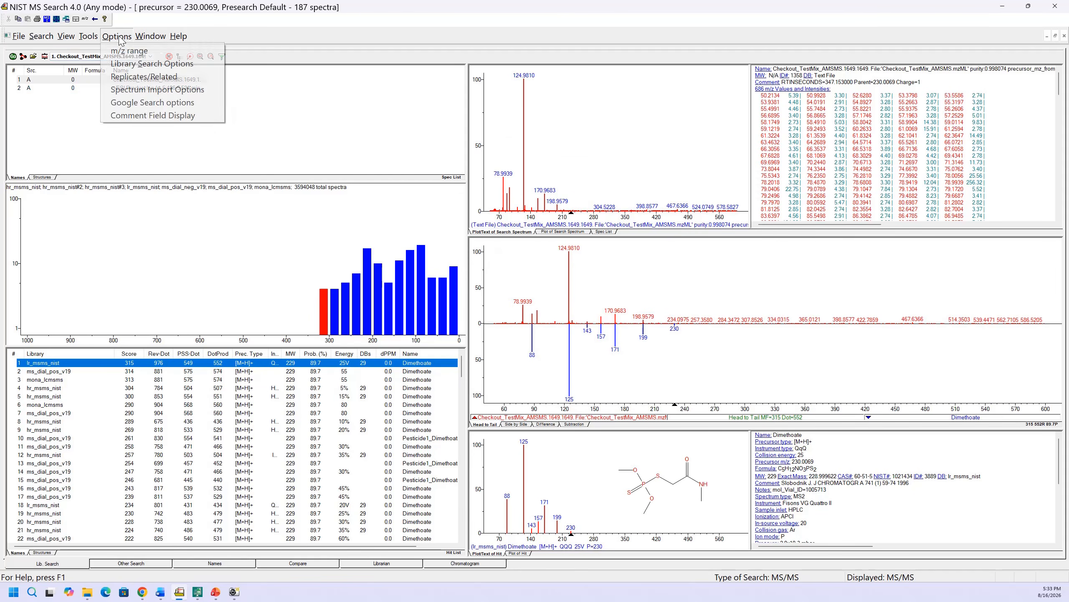
click(129, 89)
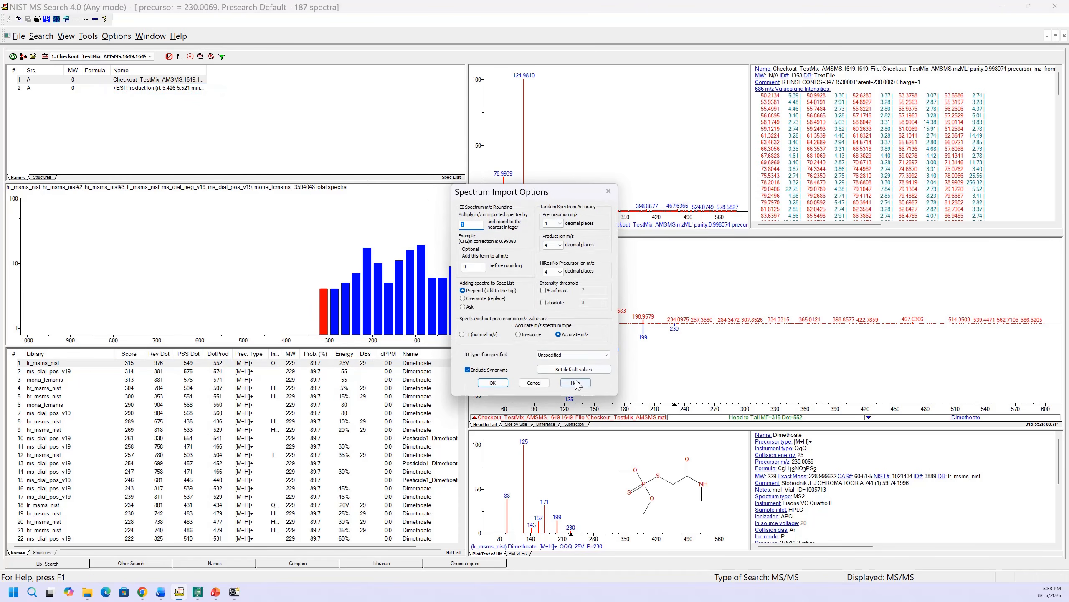
click(608, 192)
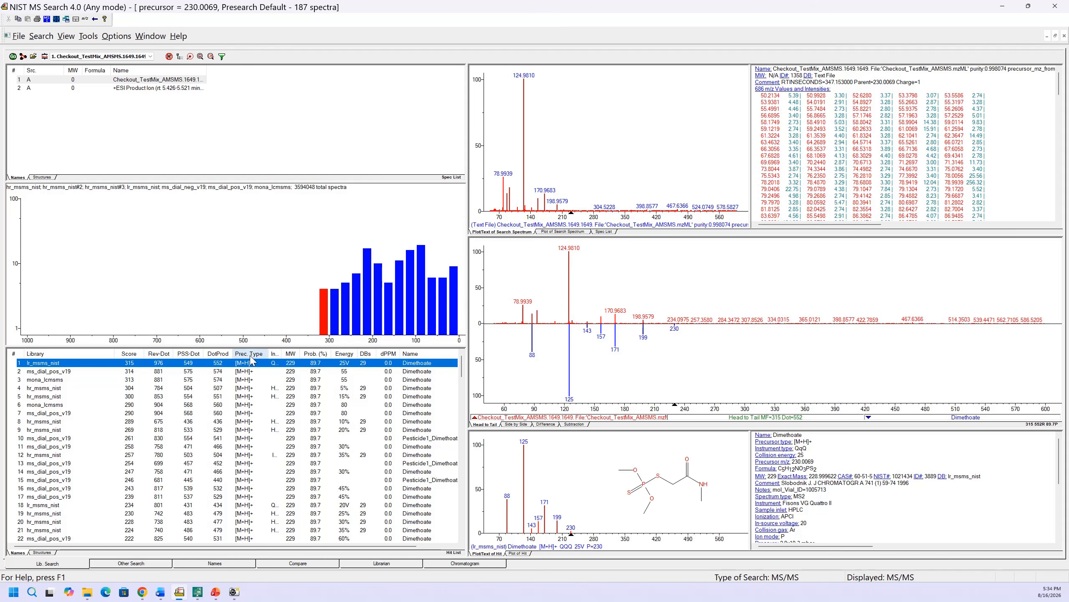
- Sort the library search hit list by Rev-Dot
click(184, 355)
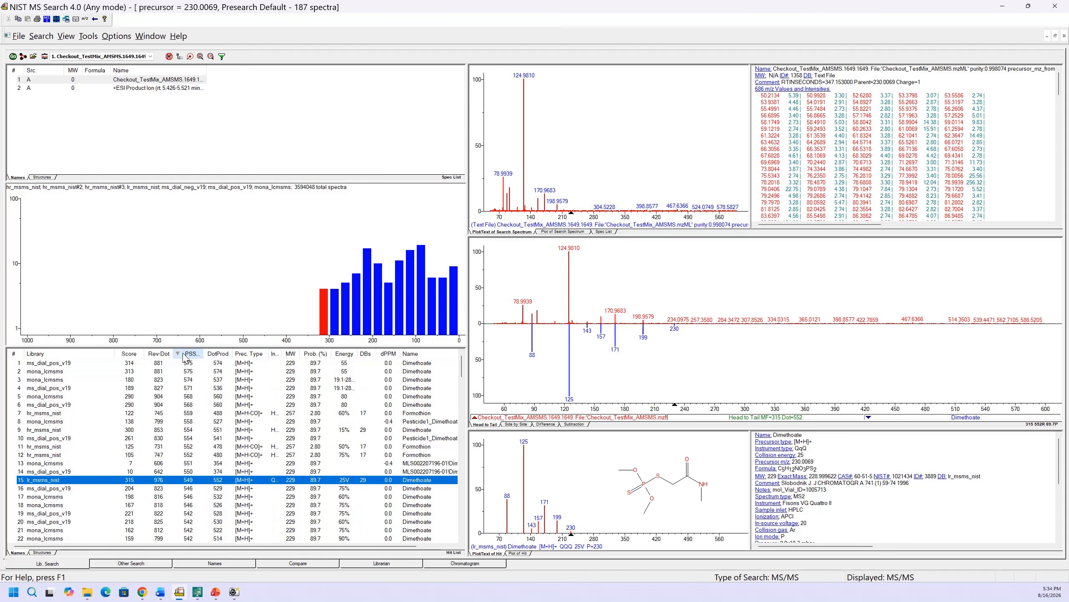
- Sort the library search hit list by Score
click(156, 356)
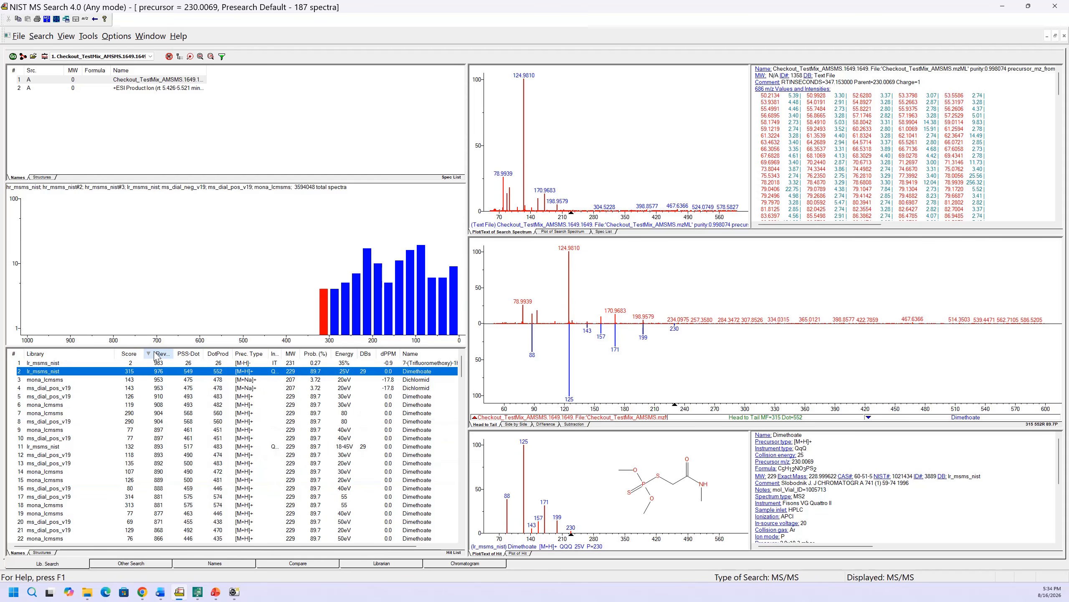
click(132, 355)
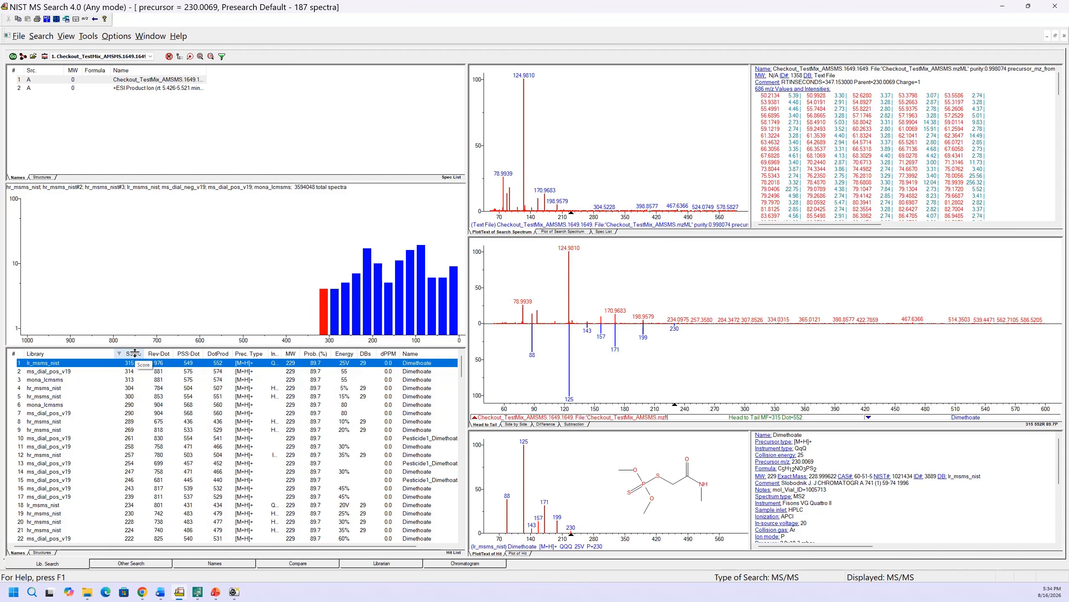
- Open the hit list properties and close them with OK
right_click(135, 353)
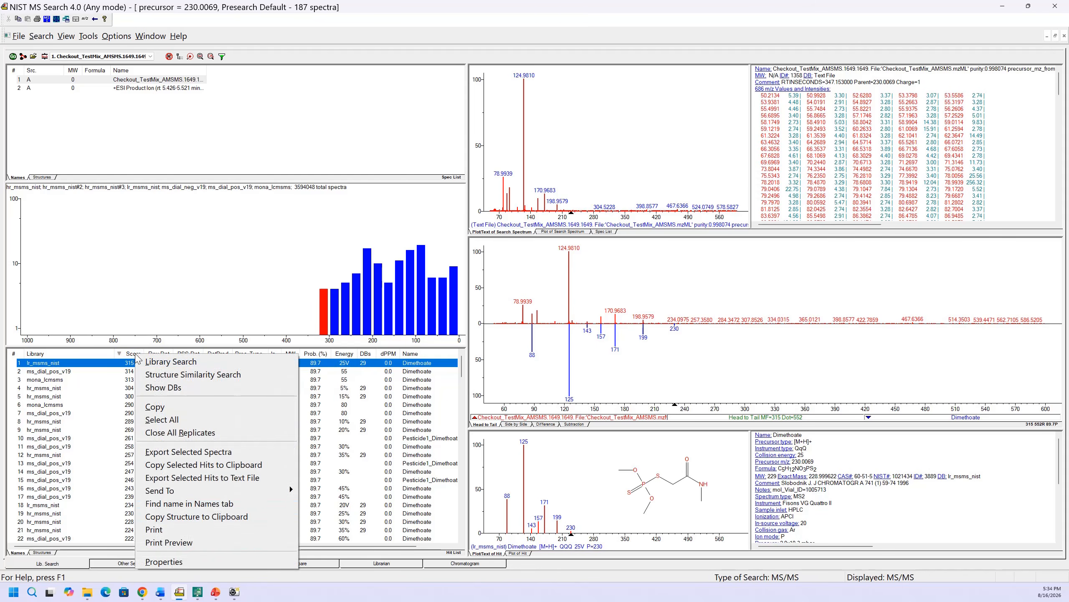
click(165, 565)
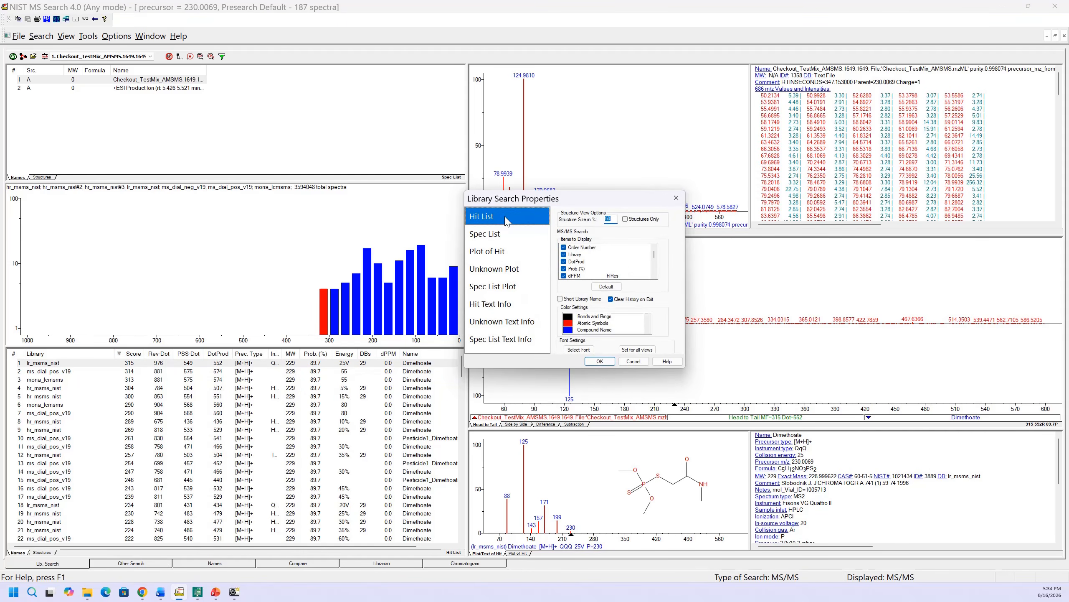
click(600, 361)
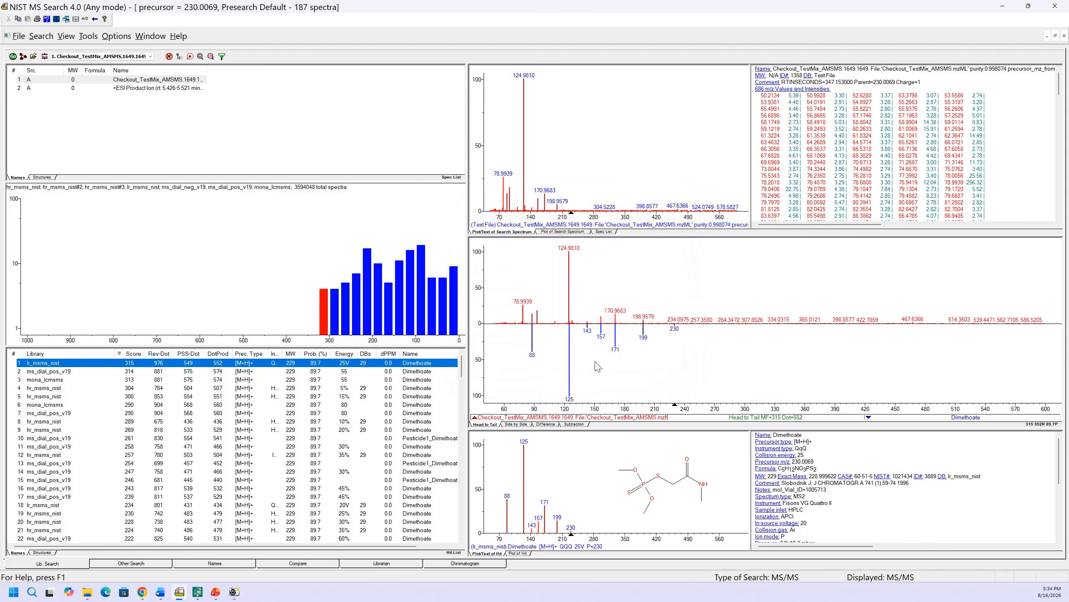
- Step through the top hits in the list and compare their spectra, returning to the first hit
click(134, 354)
click(134, 354)
key(Down)
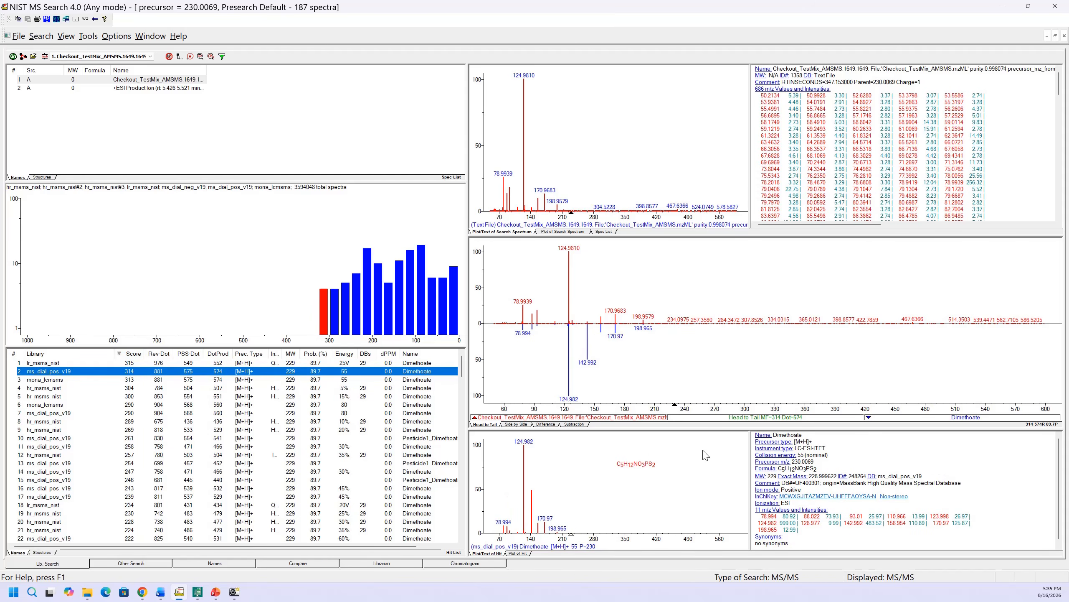
key(Down)
key(Down)
key(Down)
key(Down)
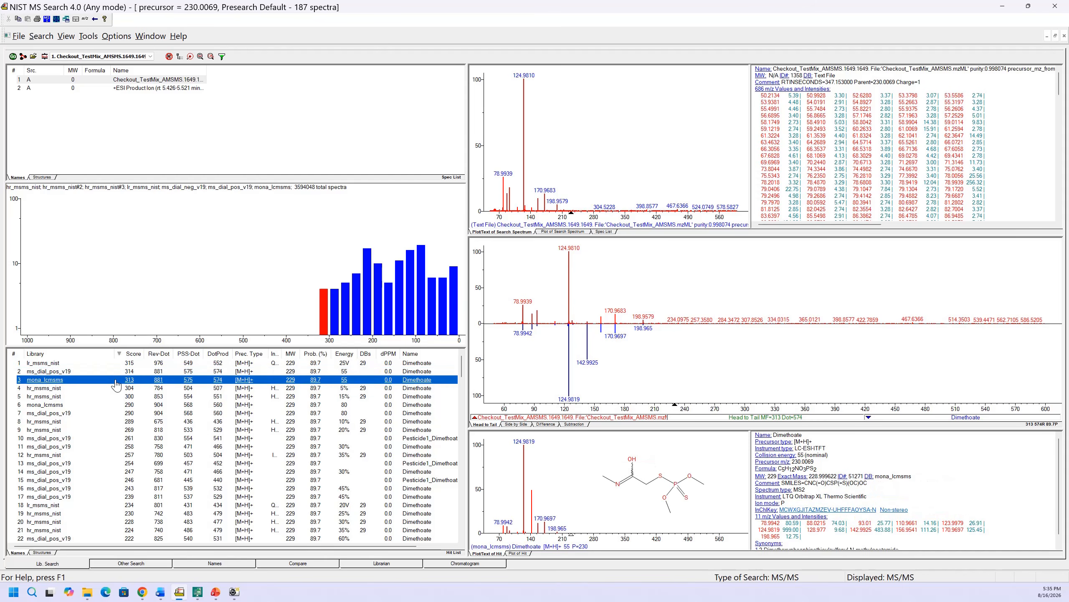
key(Up)
key(Up)
key(Up)
key(Up)
key(Up)
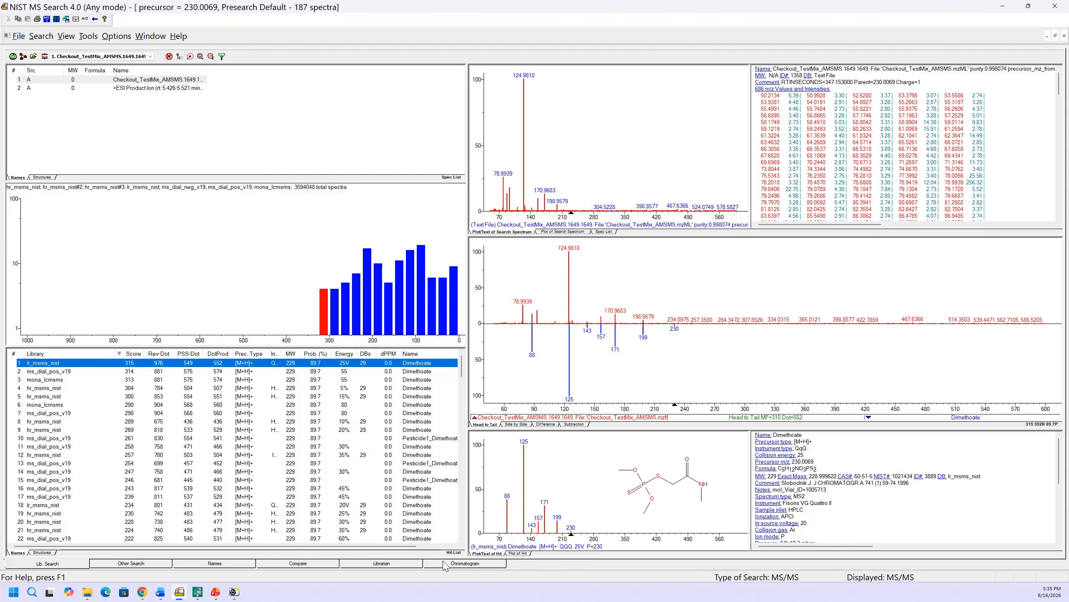
- Temporarily show only hit-matching spectra, inspect the top two hits, and restore the full list
click(191, 57)
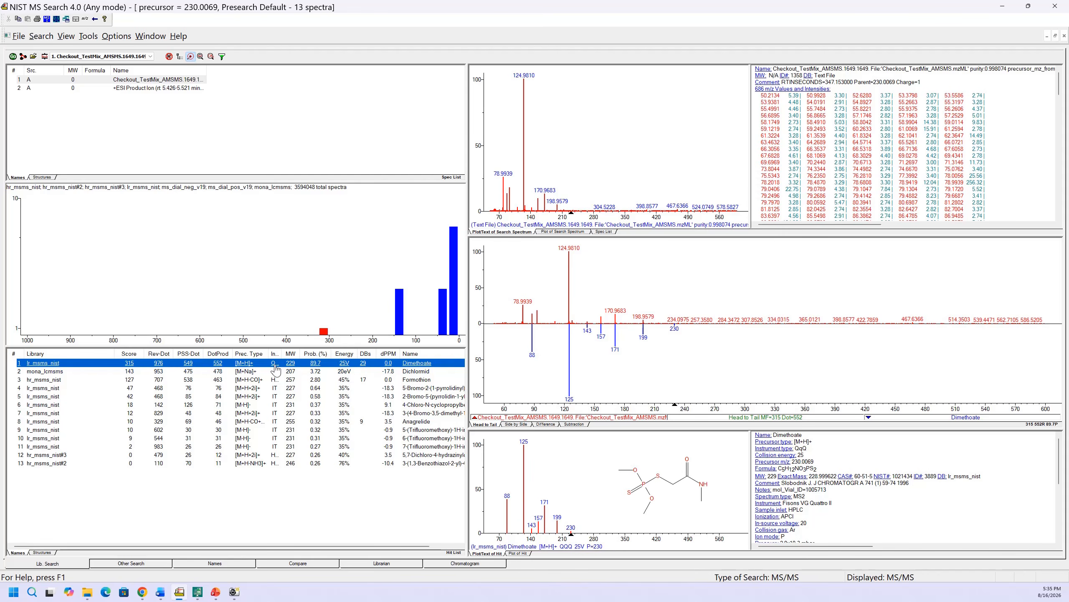
click(259, 372)
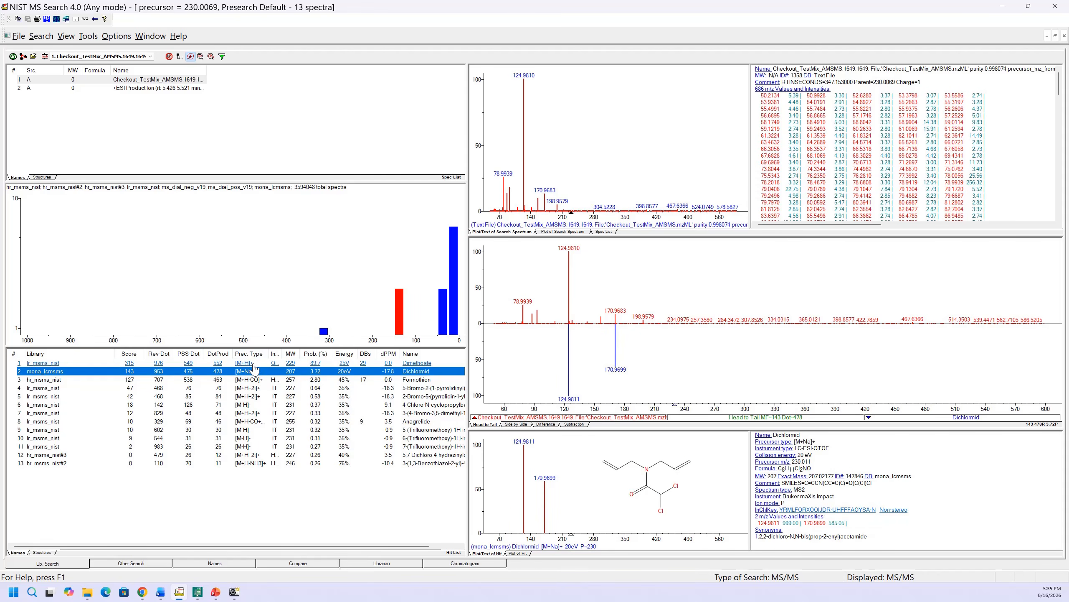
click(254, 364)
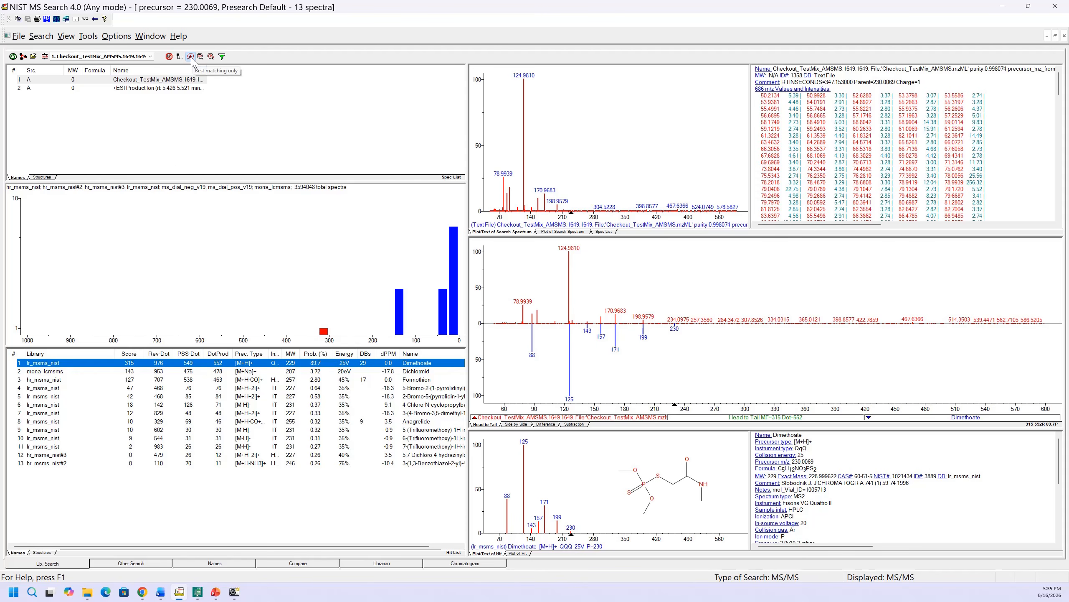
click(191, 56)
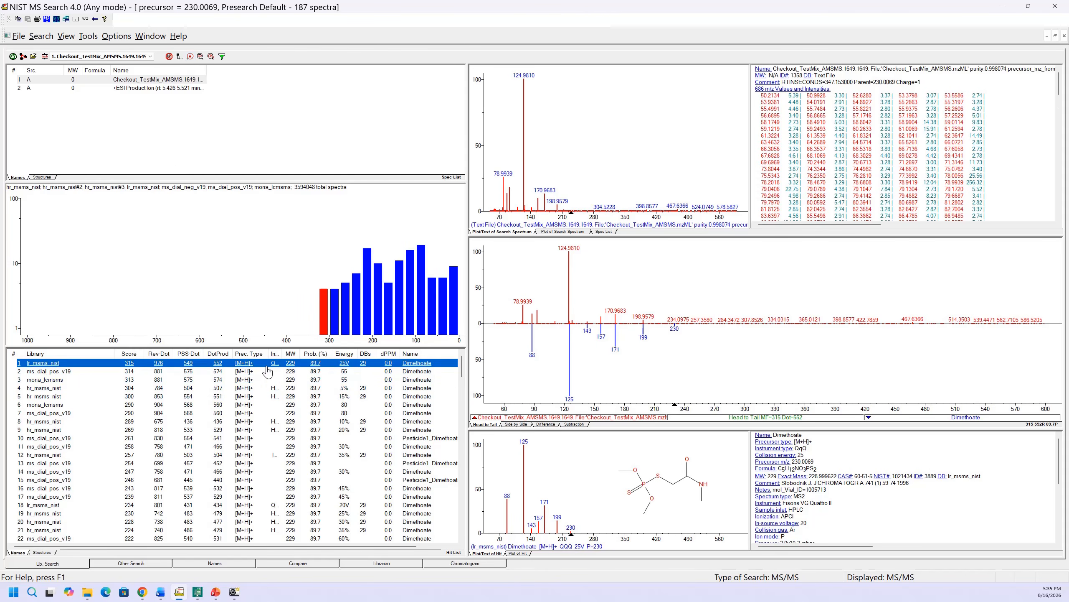
- Browse the next few hits in the list and return to the top Dimethoate hit
click(237, 370)
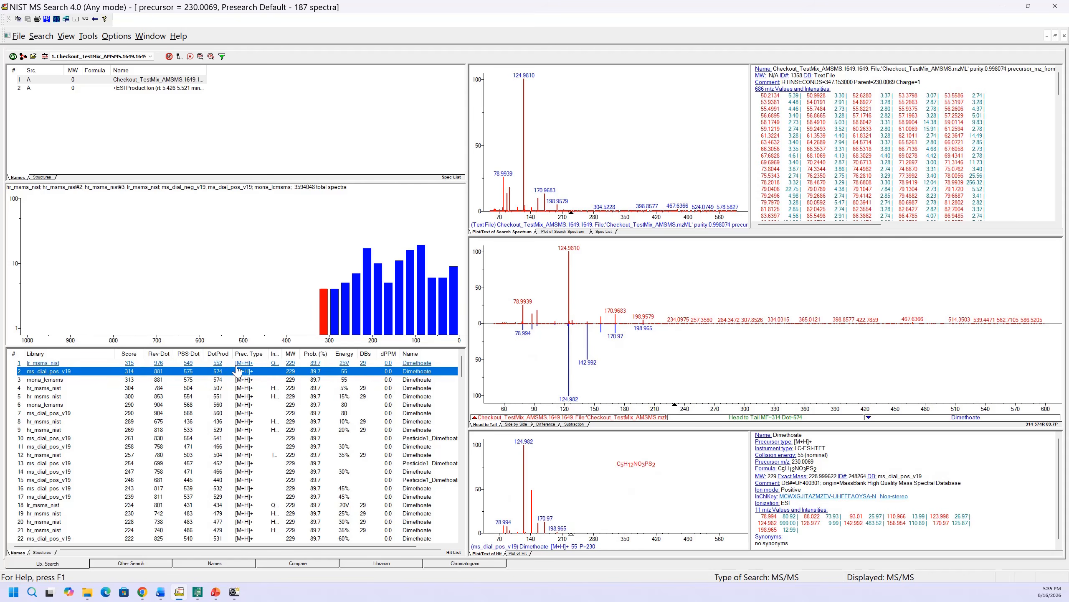
key(Up)
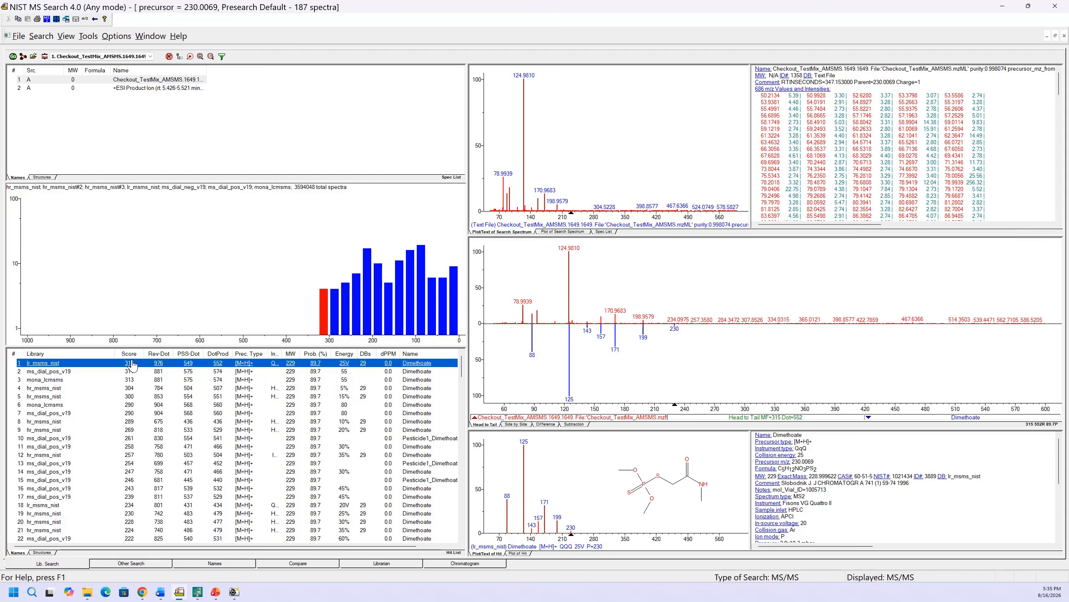
key(Down)
key(Down)
key(Down)
key(Up)
key(Up)
key(Up)
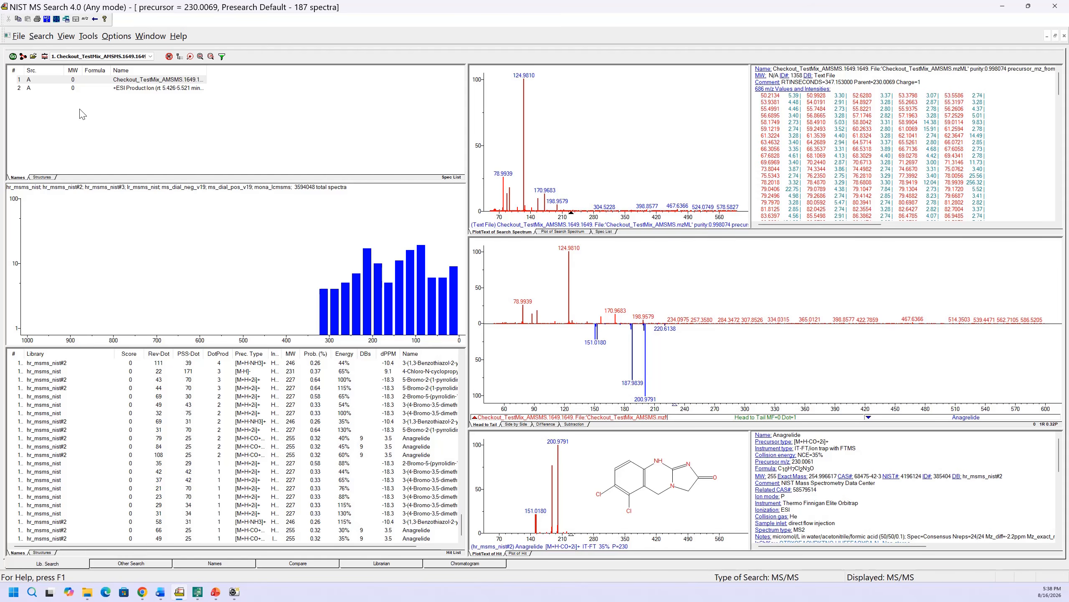
- Save the current search configuration as public_librarie in the MSSEARCH folder
click(18, 37)
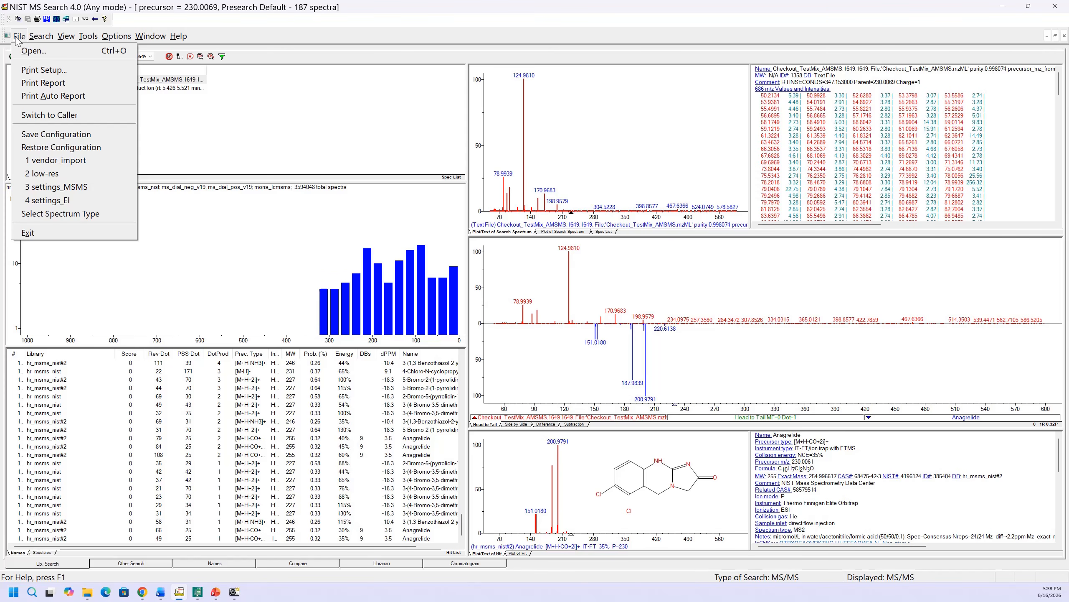
click(33, 134)
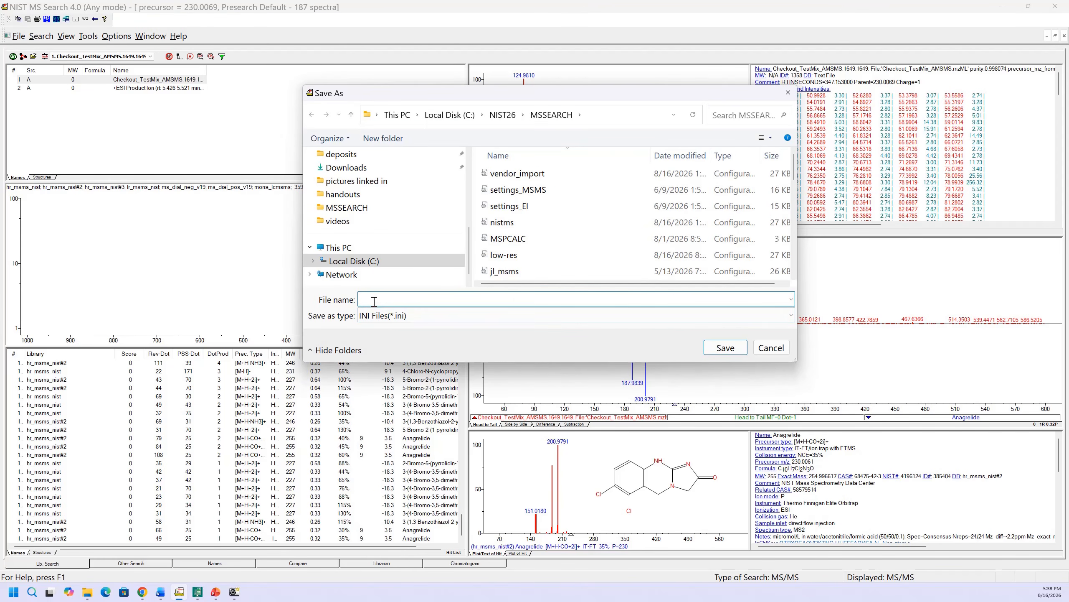
text(publice)
key(BackSpace)
text(_libraries)
click(721, 349)
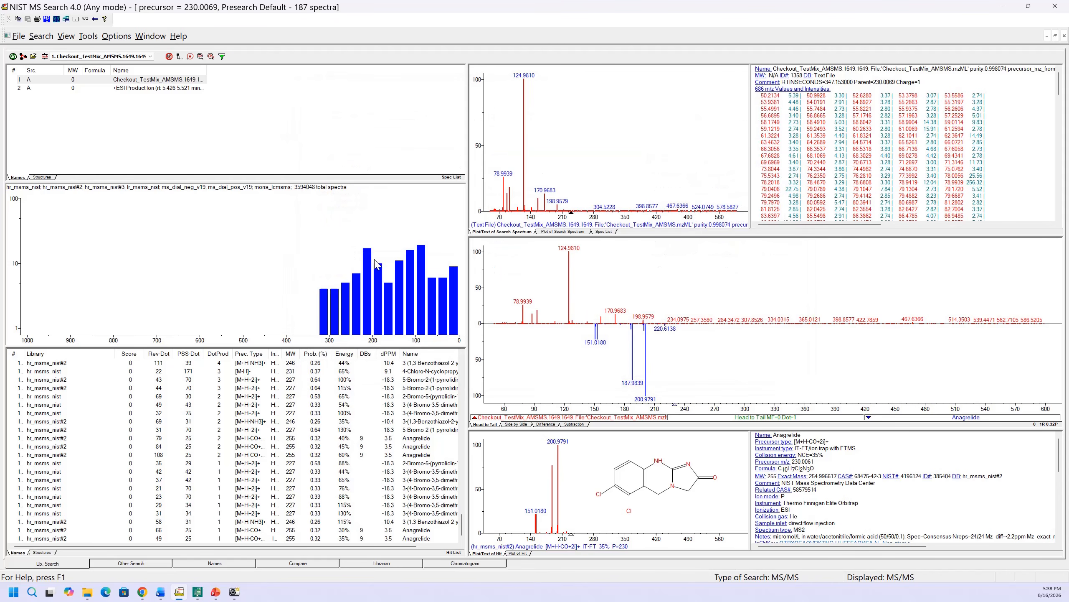